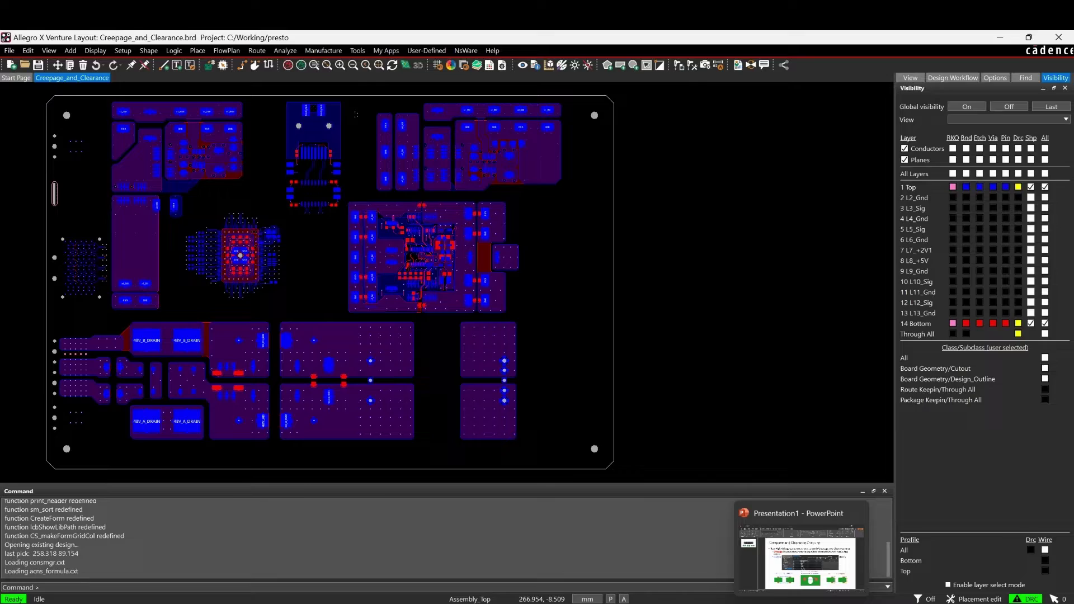
Launch Constraint Manager and show the Electrical CSet High Voltage Creepage and Clearance worksheet
{"action": "left_click", "coordinate": [806, 558]}
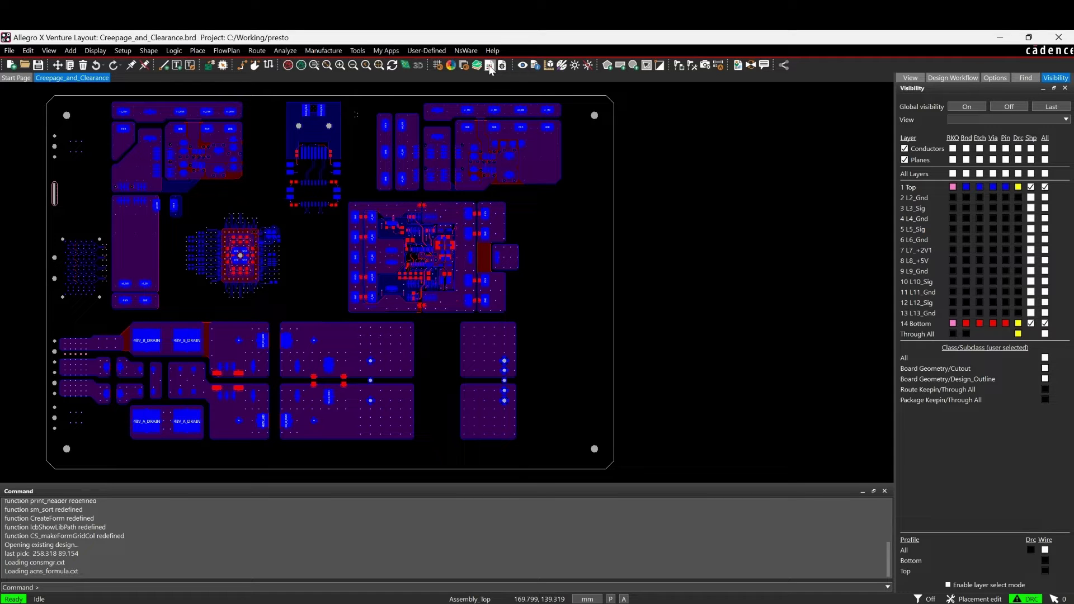
{"action": "left_click", "coordinate": [123, 50]}
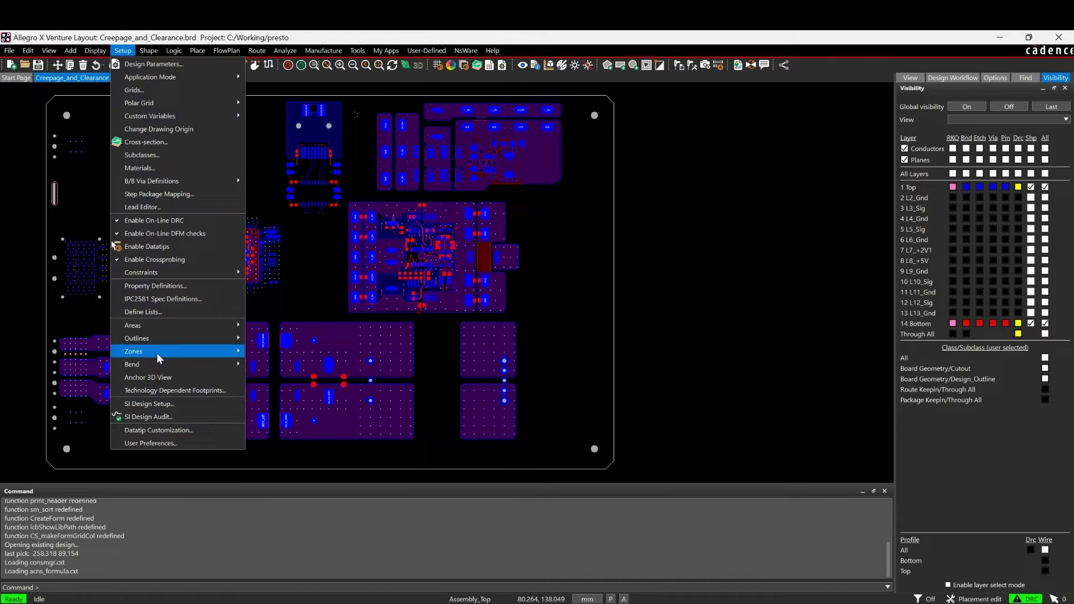
{"action": "mouse_move", "coordinate": [141, 272]}
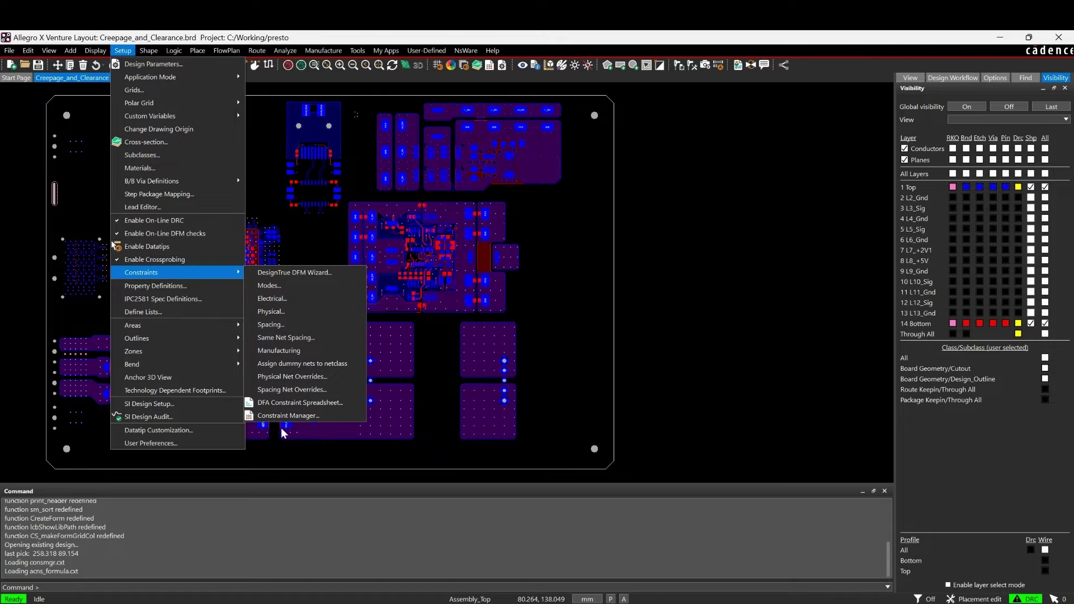
{"action": "left_click", "coordinate": [285, 415]}
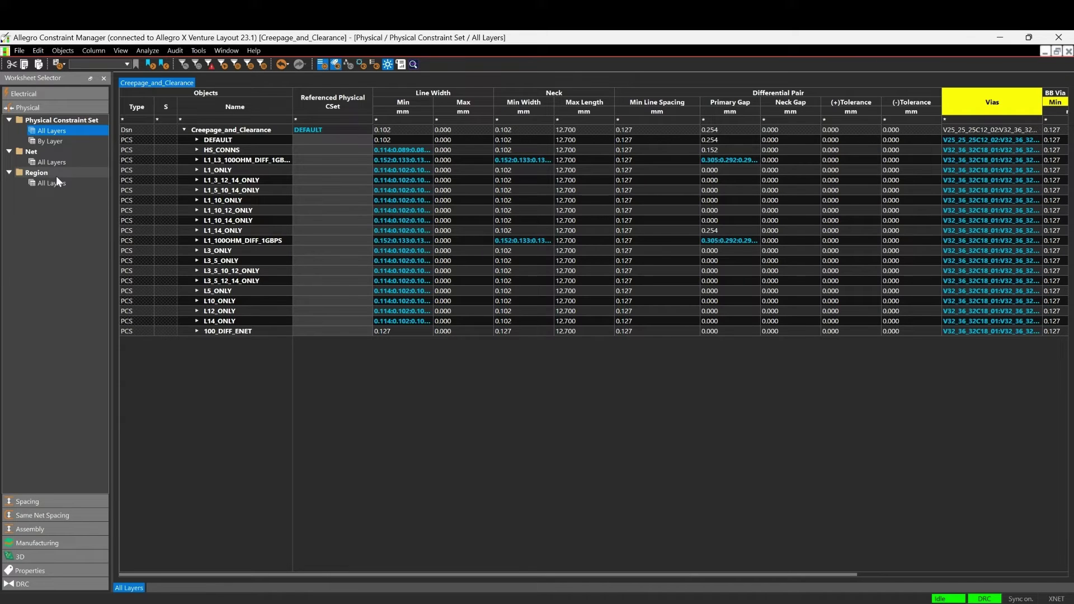
{"action": "left_click", "coordinate": [46, 94]}
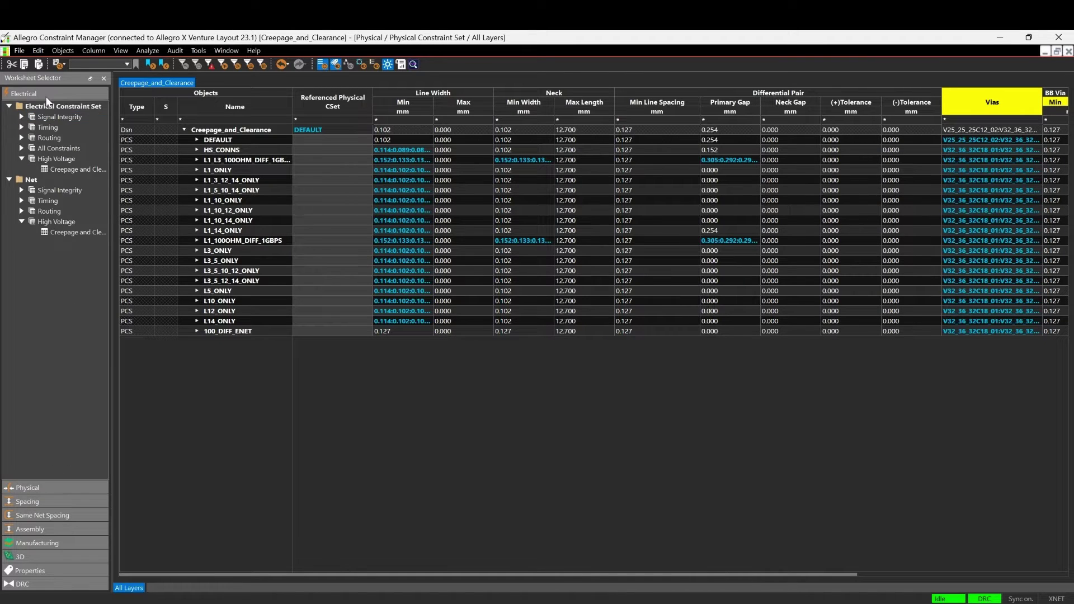
{"action": "left_click", "coordinate": [58, 162]}
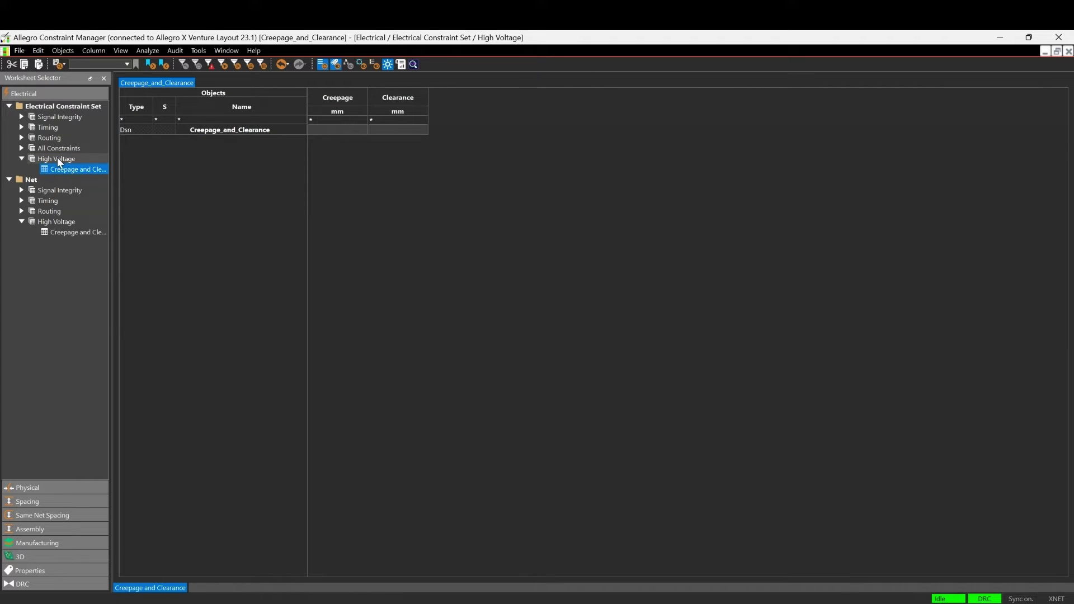
{"action": "left_click", "coordinate": [56, 158]}
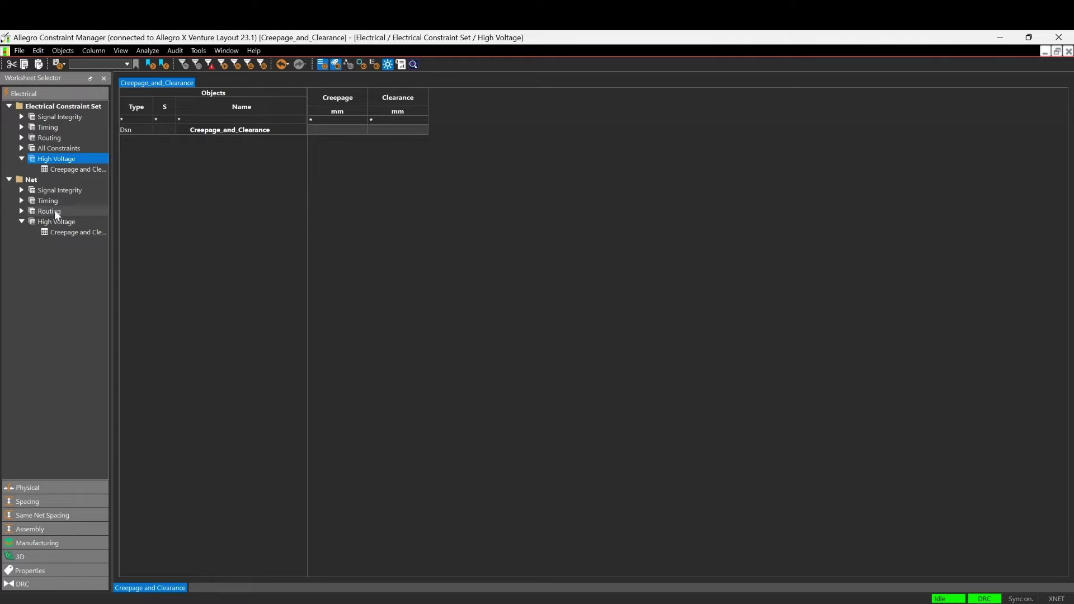
{"action": "left_click", "coordinate": [70, 168]}
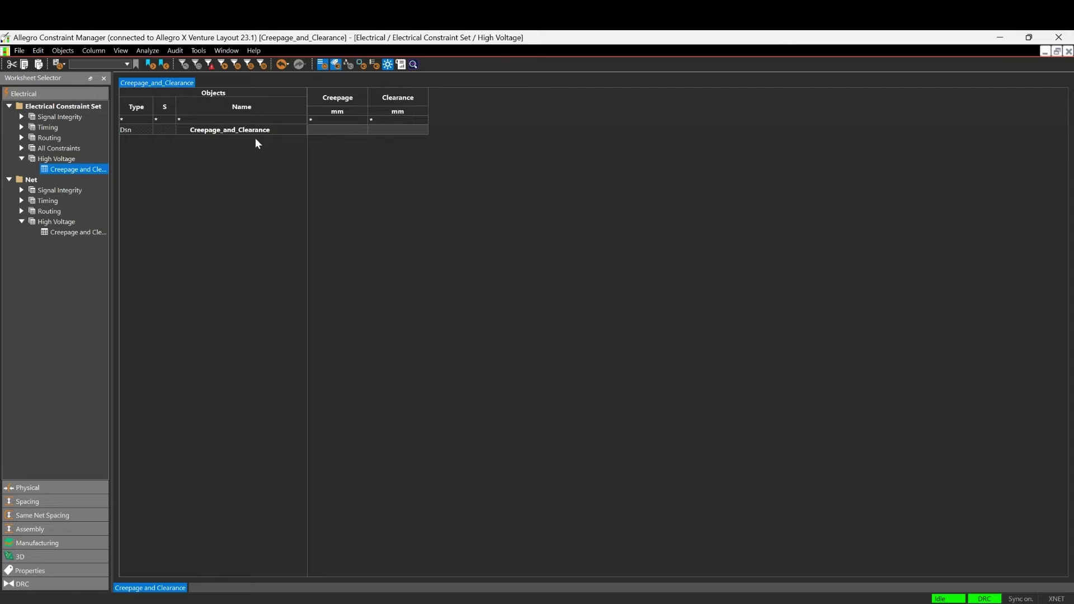
Create a new High Voltage CSet named 48V_ISO from the design row
{"action": "left_click", "coordinate": [235, 130]}
{"action": "right_click", "coordinate": [235, 129]}
{"action": "mouse_move", "coordinate": [260, 230]}
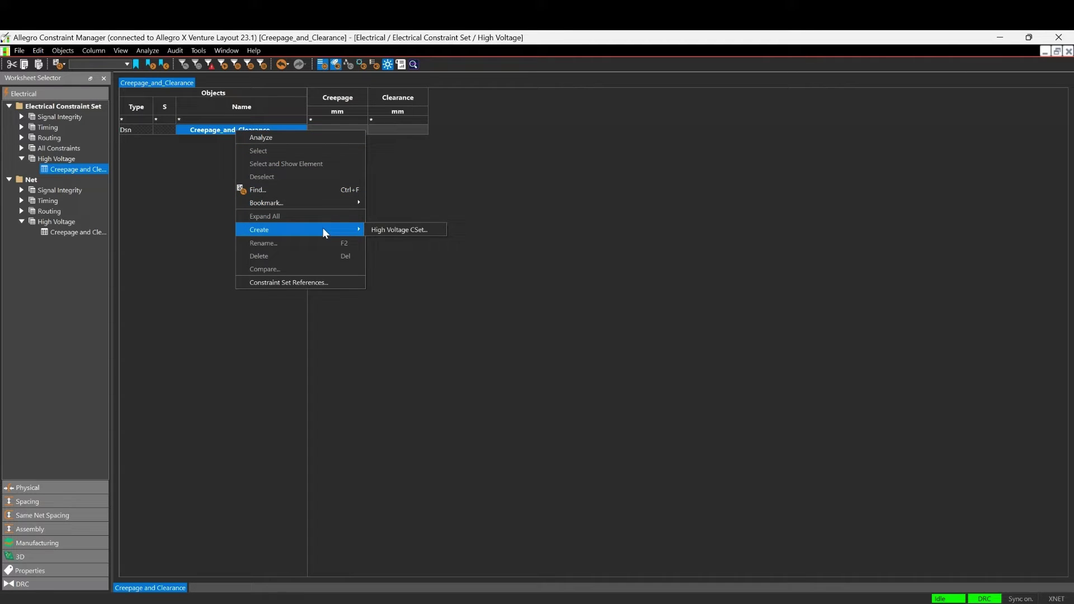
{"action": "left_click", "coordinate": [396, 230]}
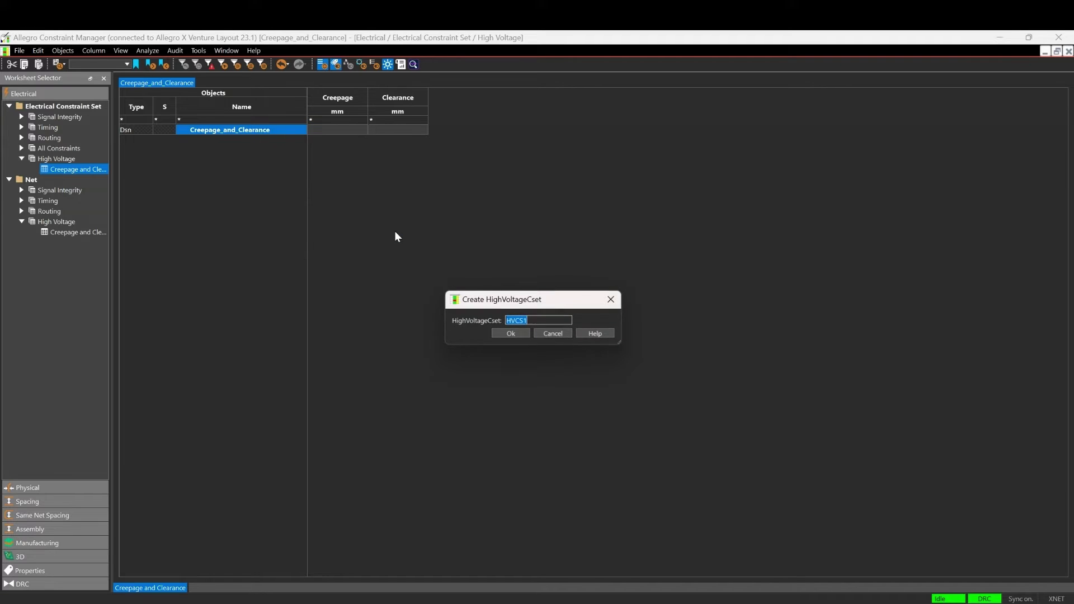
{"action": "type", "text": "48v"}
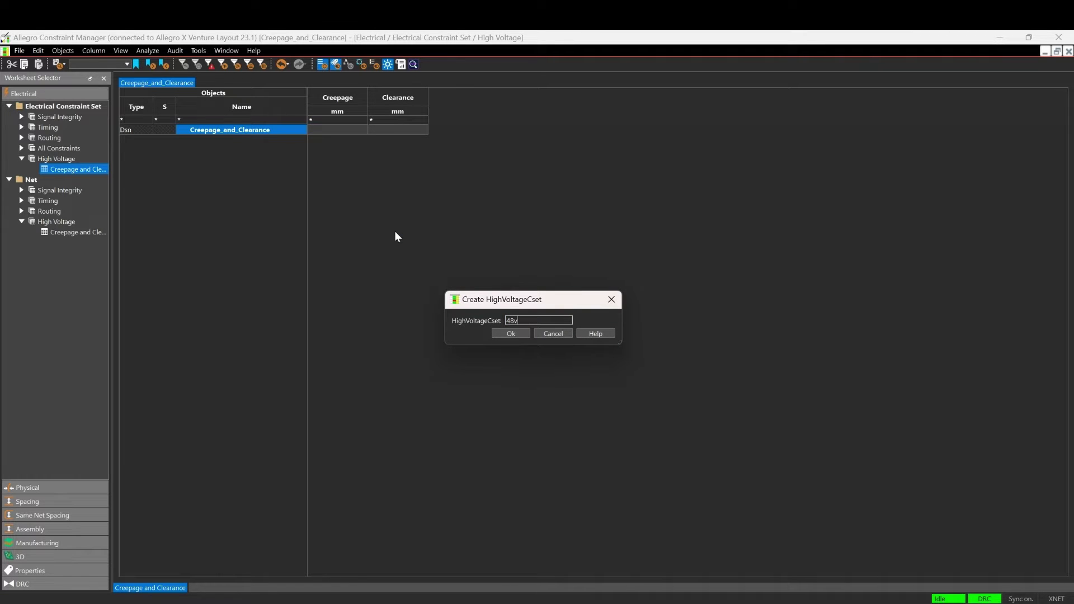
{"action": "key", "text": "BackSpace"}
{"action": "type", "text": "V"}
{"action": "type", "text": "_I"}
{"action": "type", "text": "SO"}
{"action": "left_click", "coordinate": [511, 333]}
Set the 48V_ISO creepage to 2.540 mm after clearing the unit error
{"action": "double_click", "coordinate": [328, 141]}
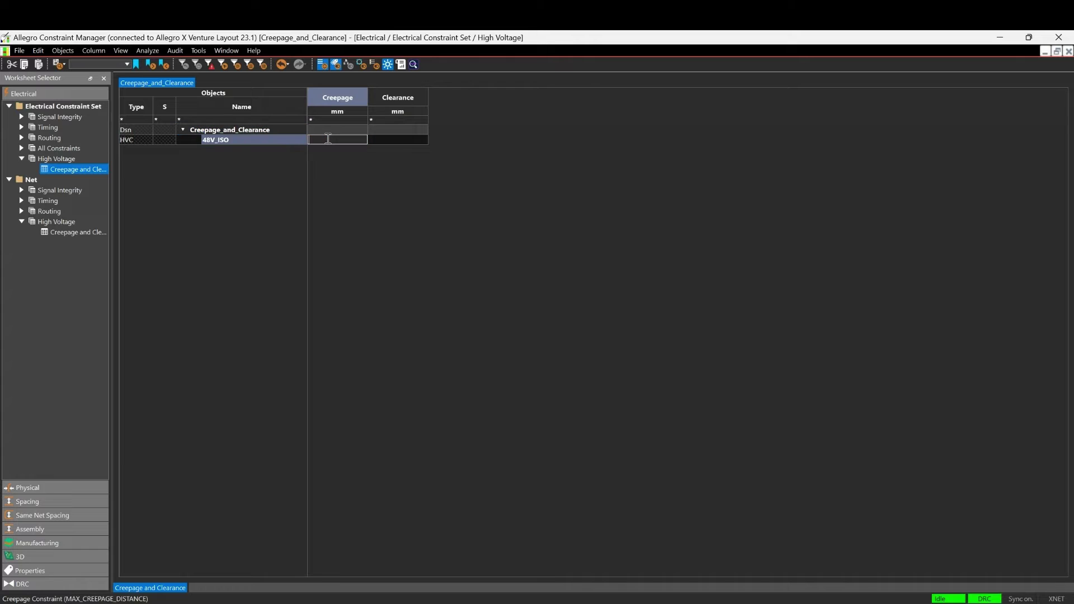
{"action": "type", "text": "2,54"}
{"action": "key", "text": "Return"}
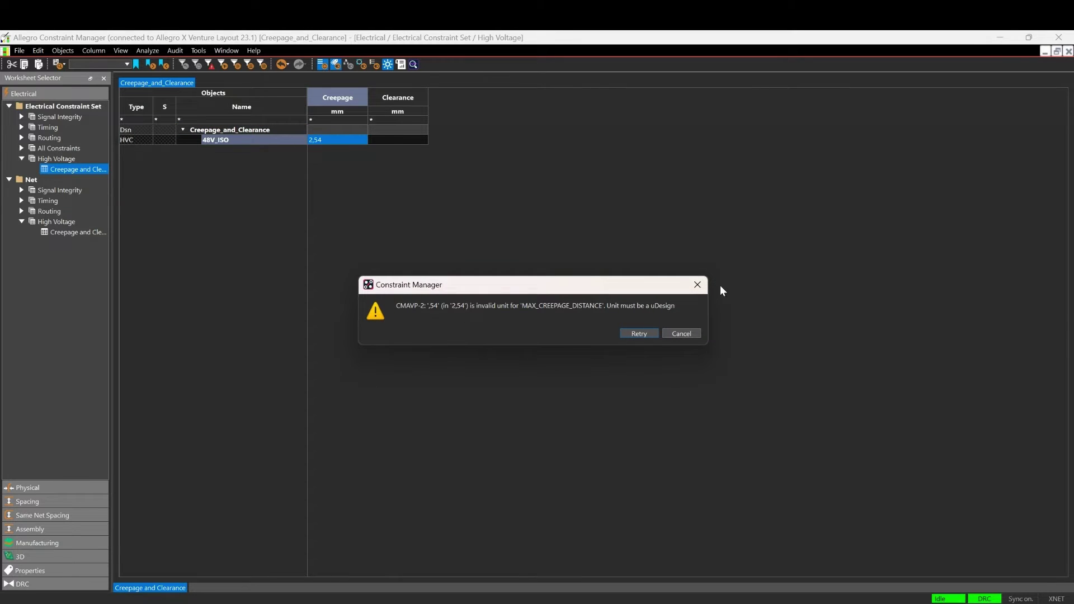
{"action": "left_click", "coordinate": [682, 333]}
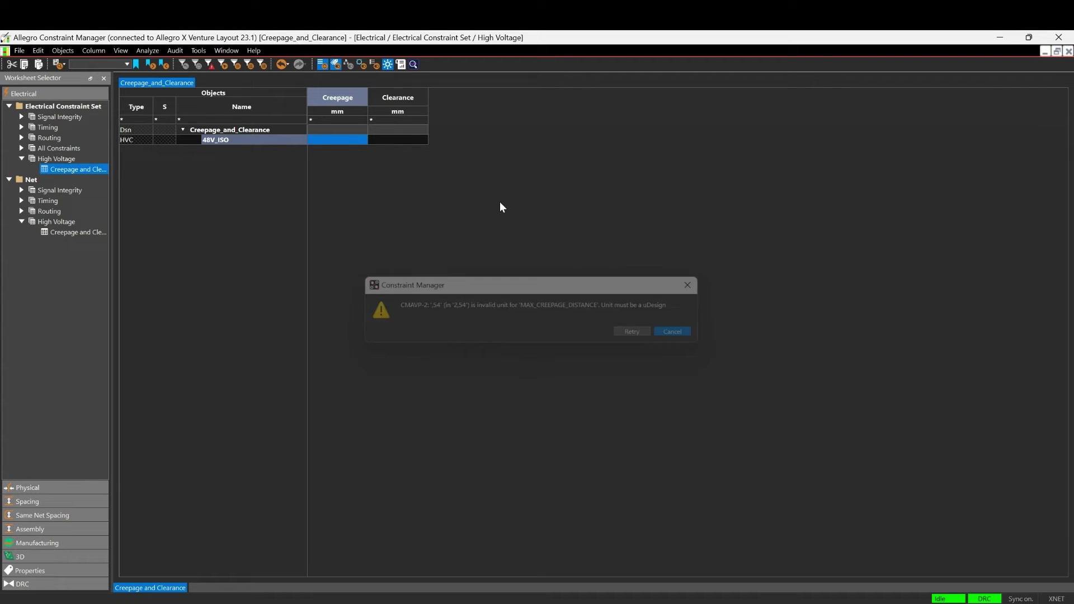
{"action": "type", "text": "2"}
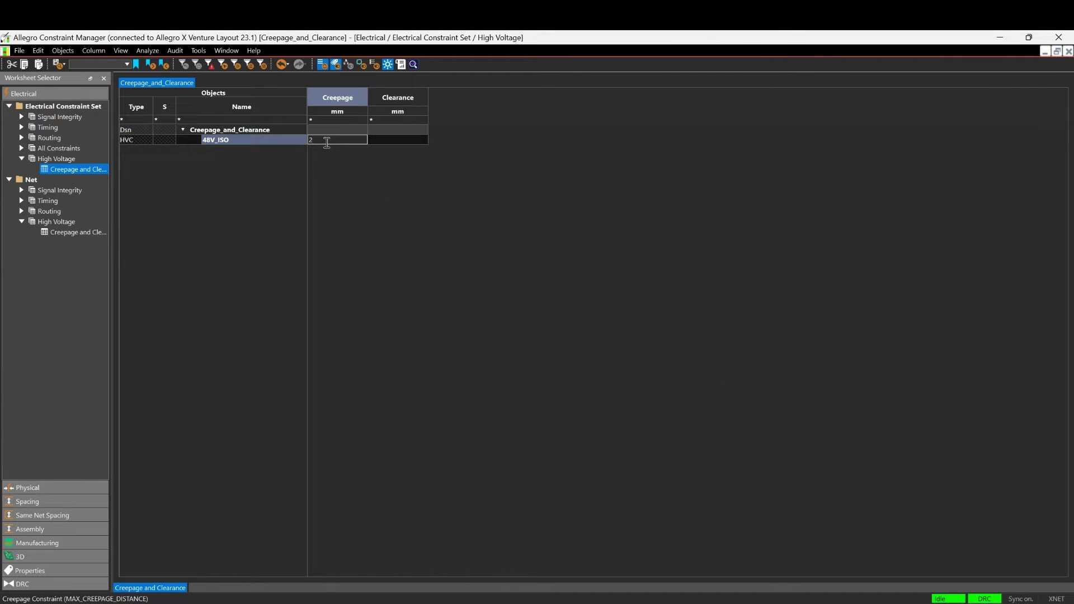
{"action": "type", "text": ".54"}
{"action": "key", "text": "Return"}
Create a second High Voltage CSet, 48V_INTRA, and give it 0.720 mm creepage
{"action": "right_click", "coordinate": [213, 140]}
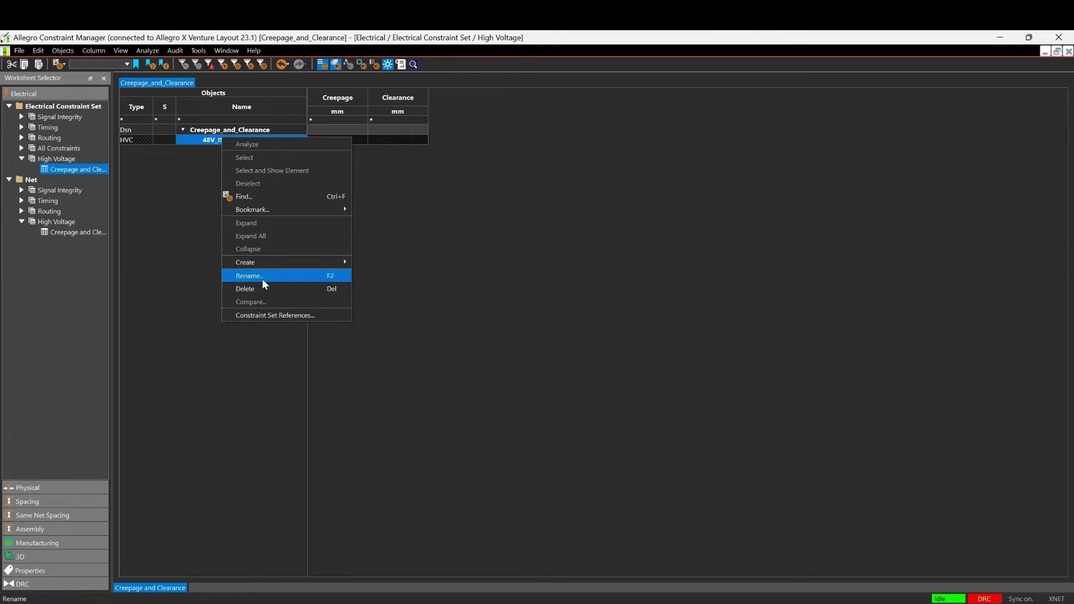
{"action": "left_click", "coordinate": [394, 263]}
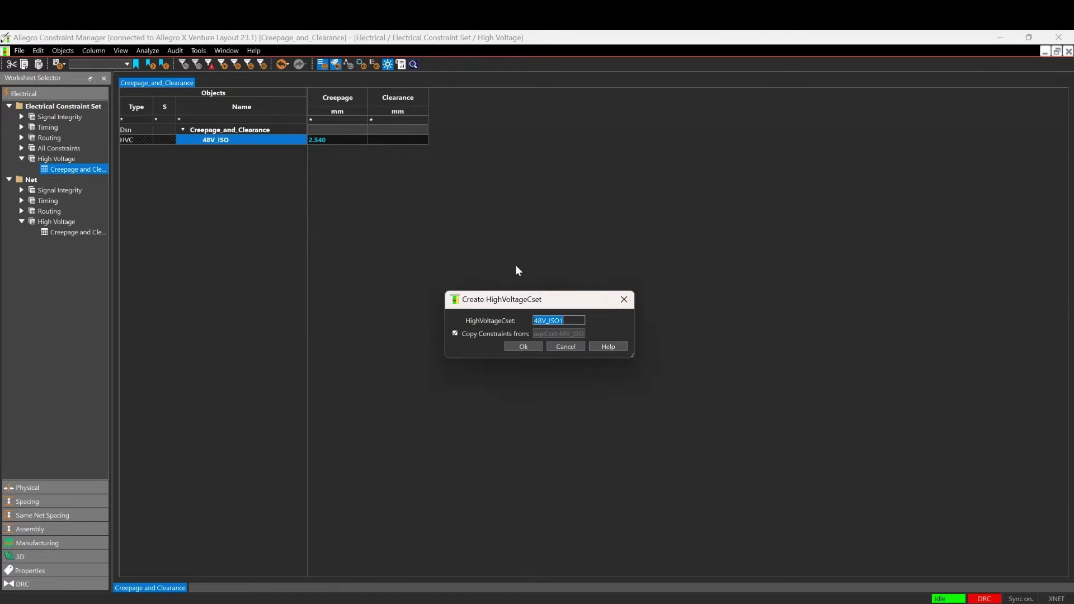
{"action": "left_click", "coordinate": [566, 320]}
{"action": "key", "text": "BackSpace"}
{"action": "key", "text": "BackSpace"}
{"action": "key", "text": "BackSpace"}
{"action": "type", "text": "Intra"}
{"action": "left_click", "coordinate": [522, 348]}
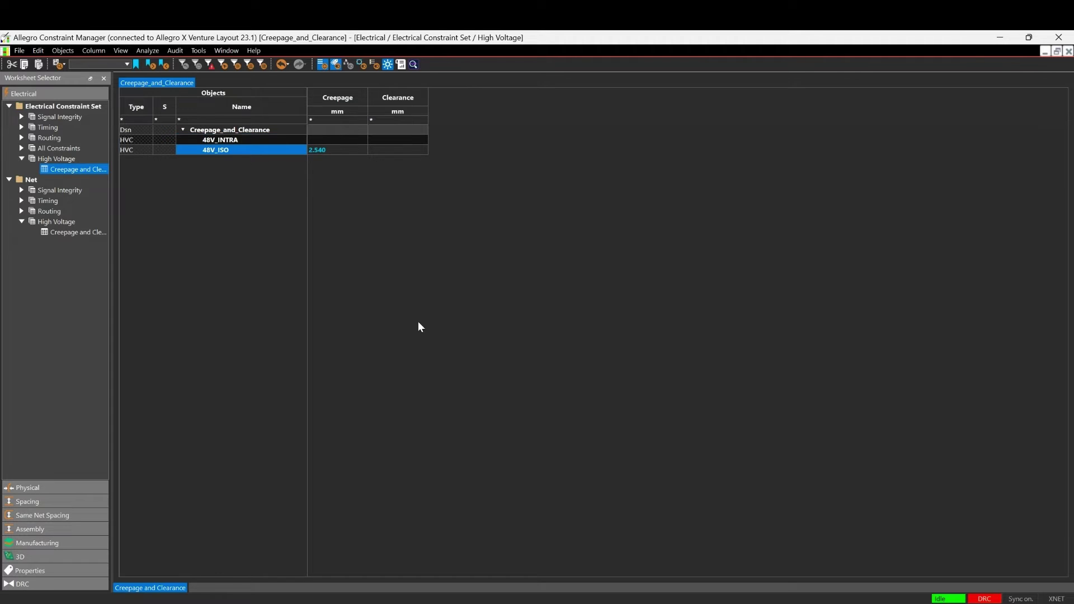
{"action": "left_click", "coordinate": [322, 141]}
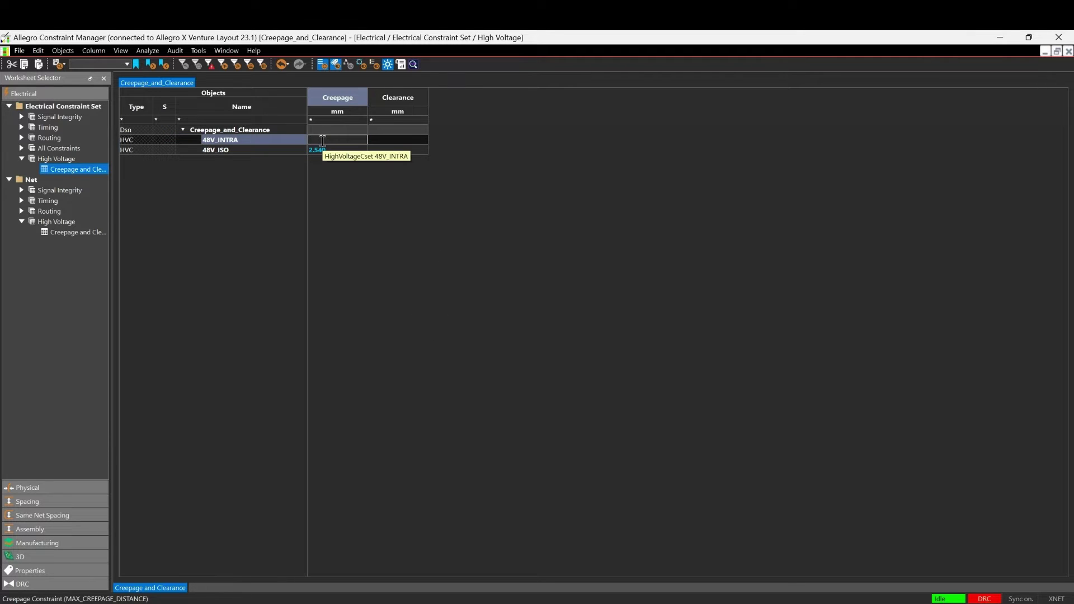
{"action": "type", "text": "0.72"}
{"action": "key", "text": "Tab"}
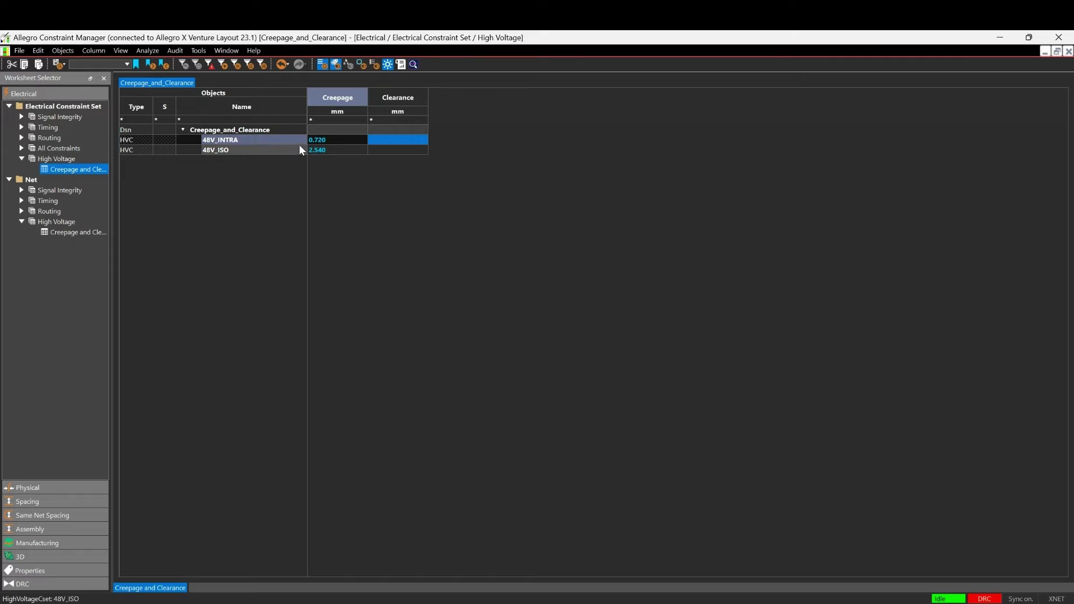
On the net-level worksheet, reference 48V_ISO for the 48V_AB_RAIL and 48V_RTN_RAIL classes
{"action": "left_click", "coordinate": [79, 233]}
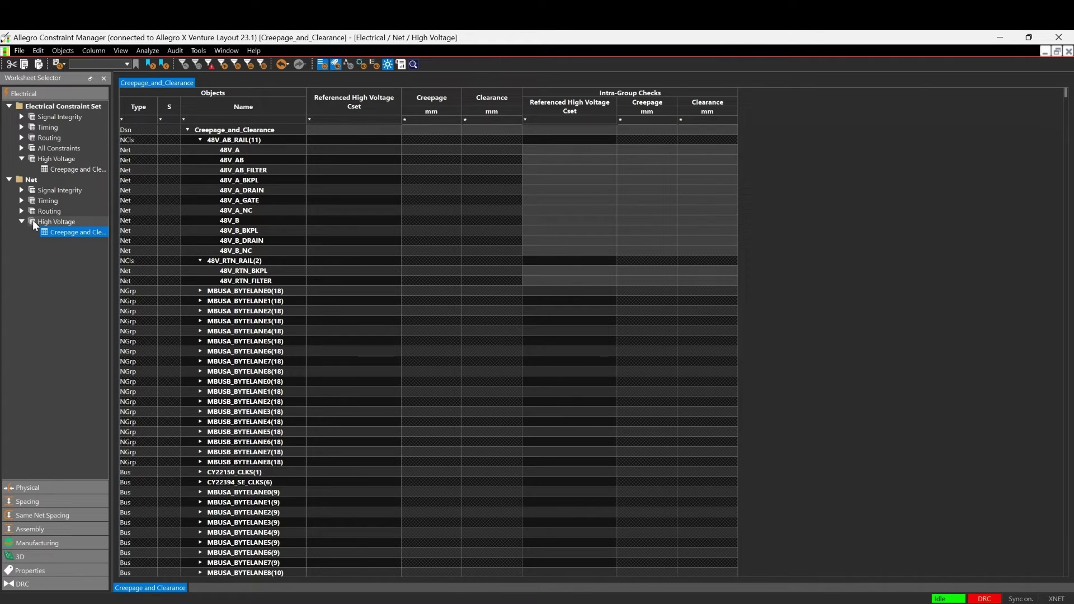
{"action": "left_click", "coordinate": [346, 140]}
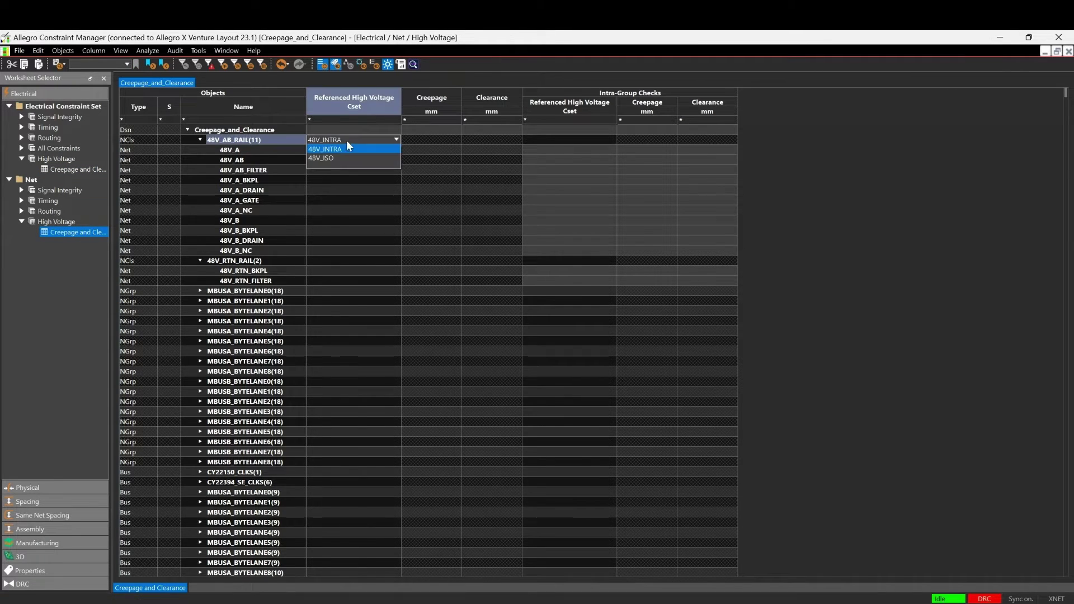
{"action": "left_click", "coordinate": [332, 159]}
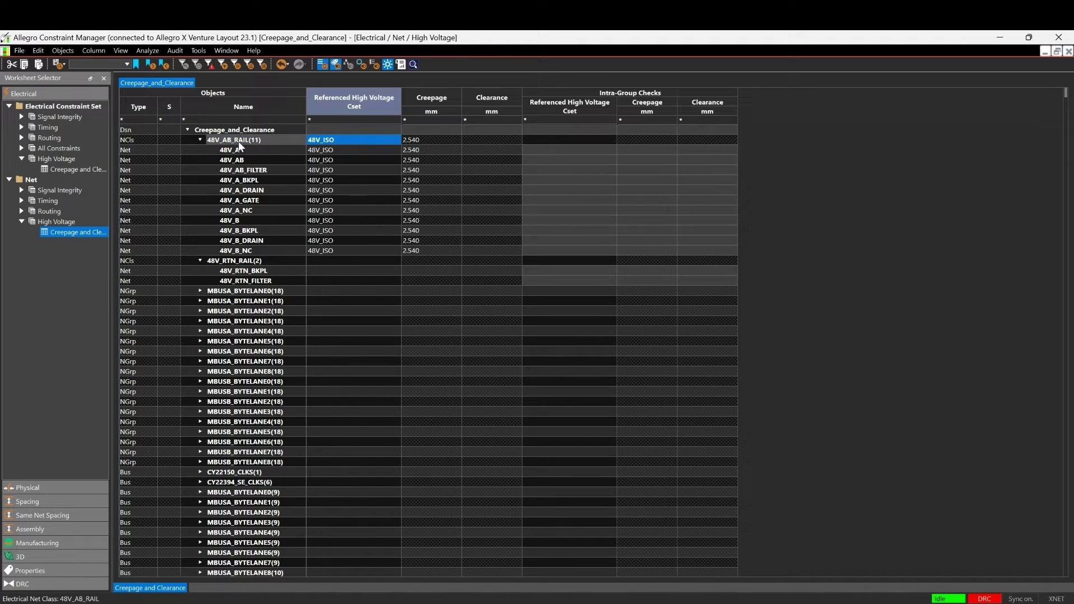
{"action": "left_click", "coordinate": [332, 261]}
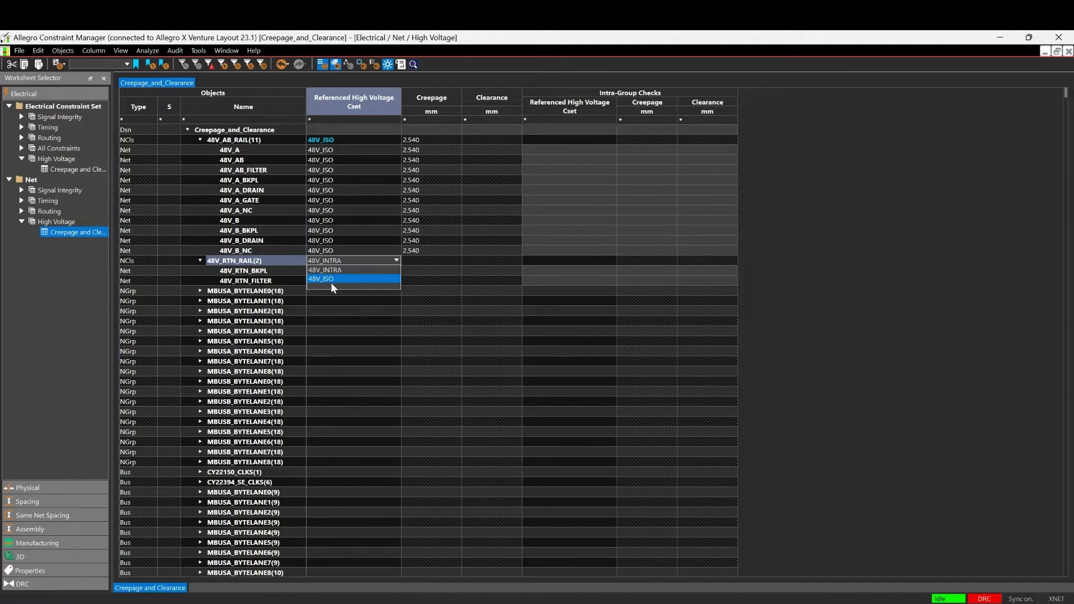
{"action": "left_click", "coordinate": [330, 281]}
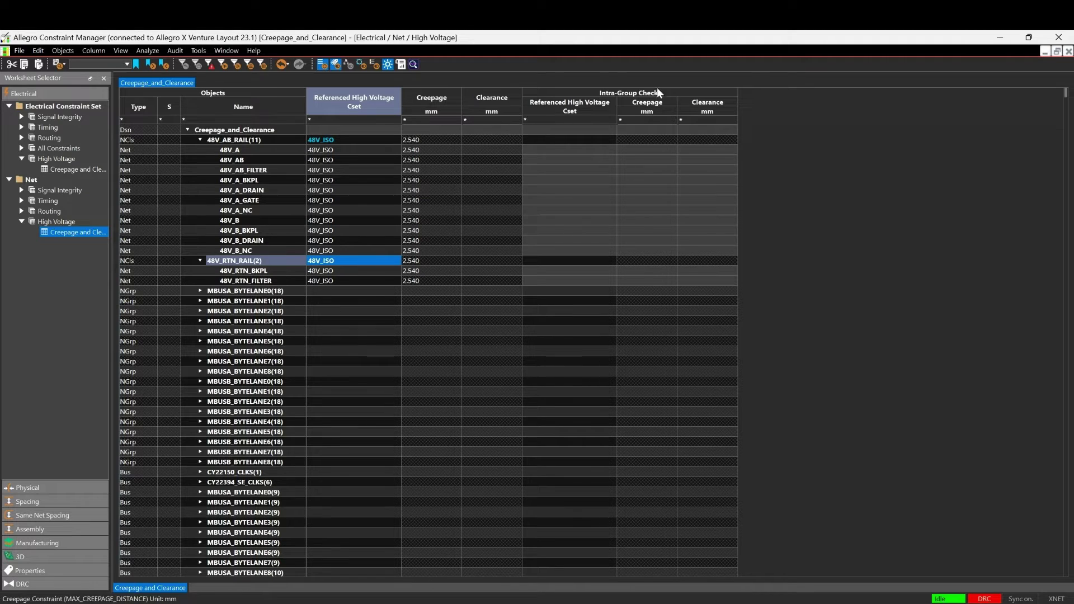
Set the intra-group CSet to 48V_INTRA for both 48V_AB_RAIL and 48V_RTN_RAIL
{"action": "left_click", "coordinate": [557, 144]}
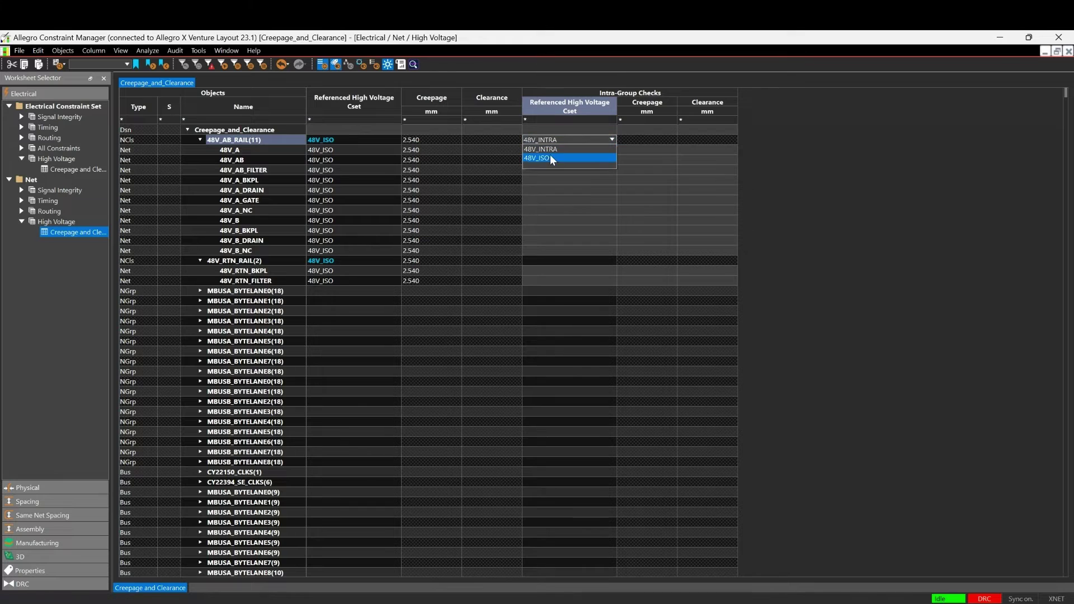
{"action": "left_click", "coordinate": [550, 154]}
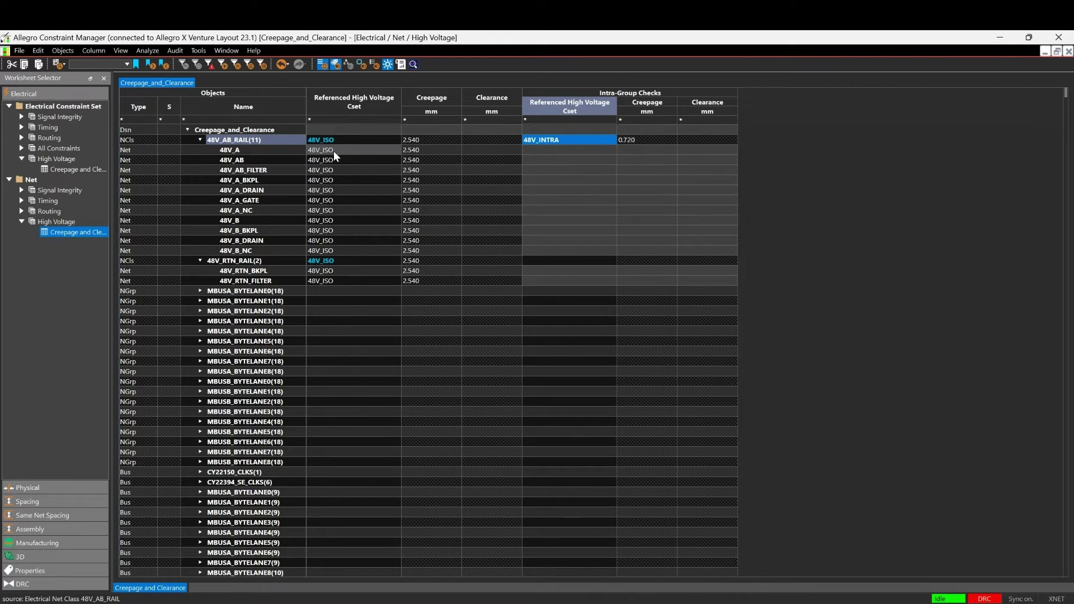
{"action": "left_click", "coordinate": [257, 141]}
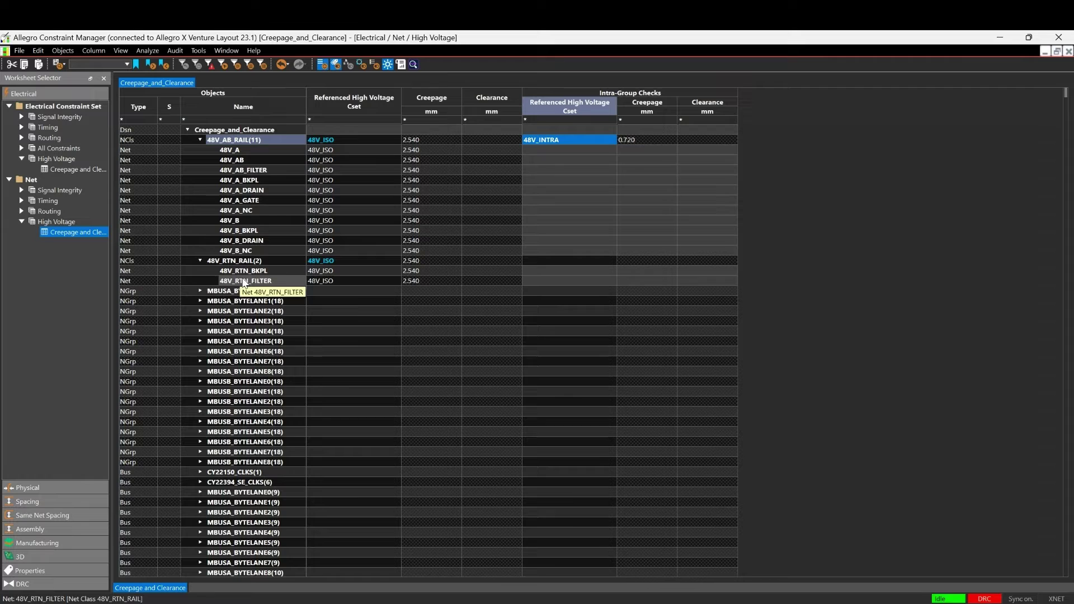
{"action": "left_click", "coordinate": [555, 260]}
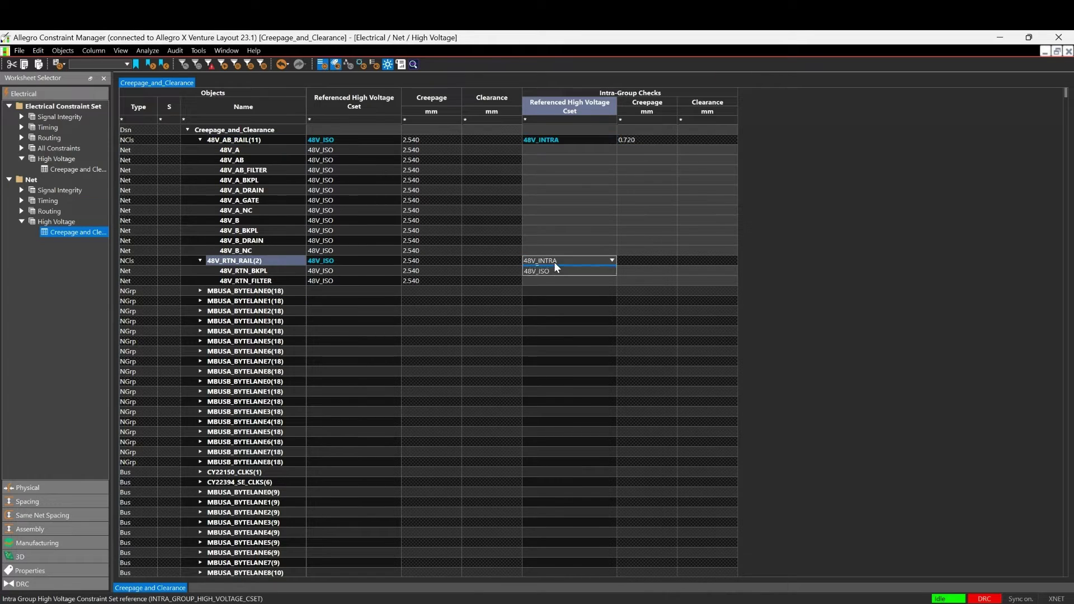
{"action": "left_click", "coordinate": [554, 269]}
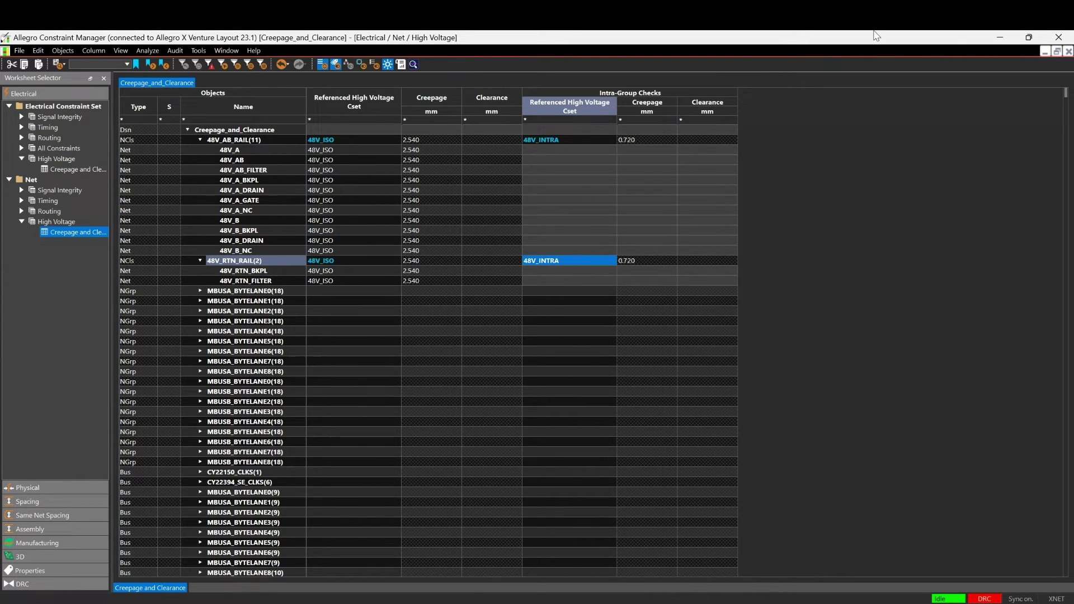
Return to the board and update DRC, which now reports 56 errors
{"action": "left_click", "coordinate": [1049, 37]}
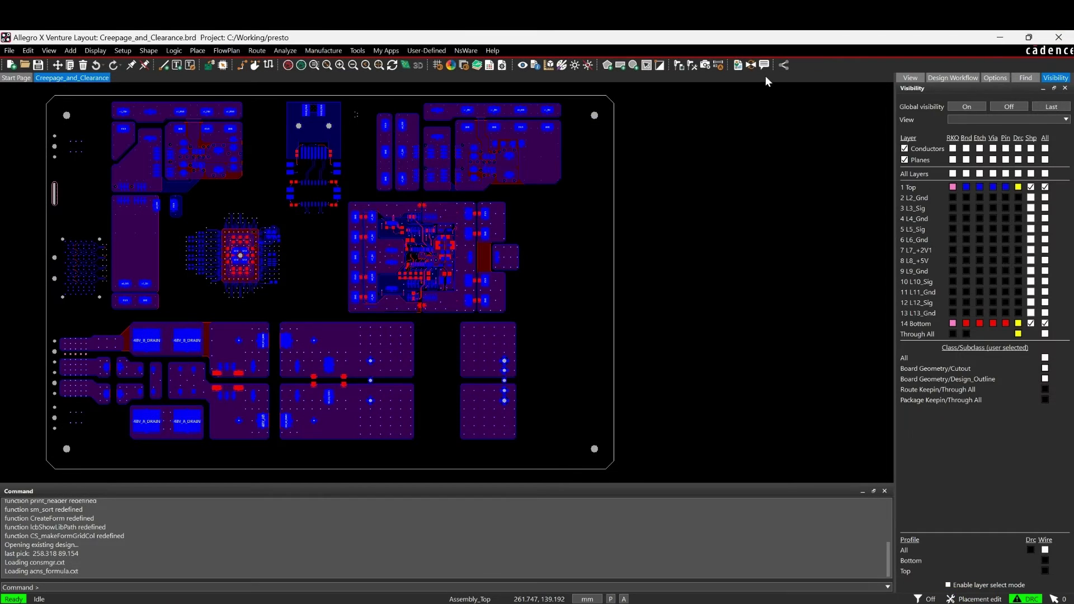
{"action": "left_click", "coordinate": [737, 65]}
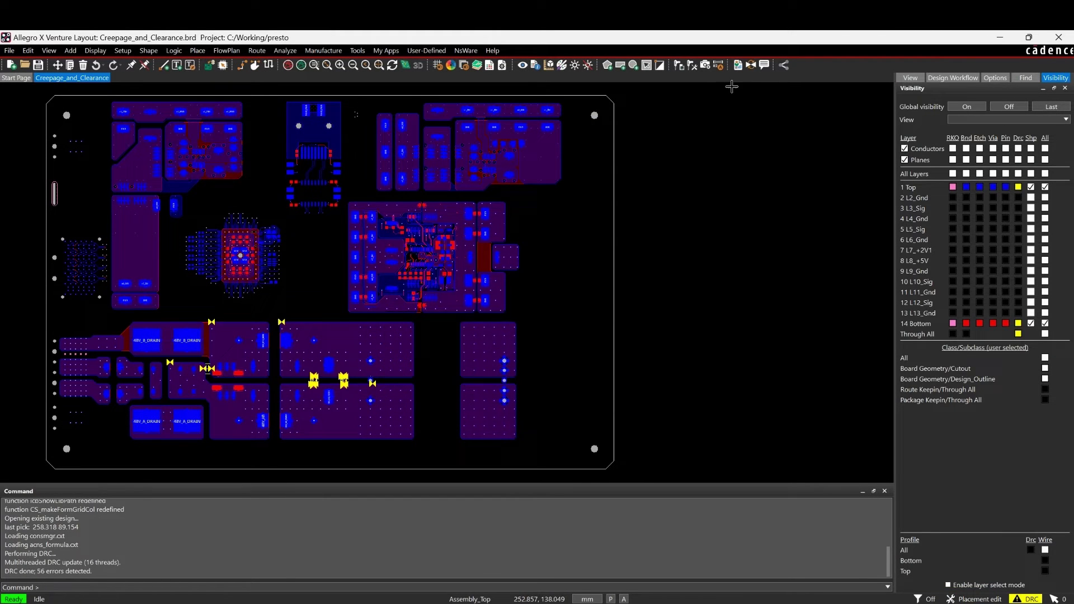
{"action": "scroll", "coordinate": [170, 453], "scroll_direction": "up", "scroll_amount": 3}
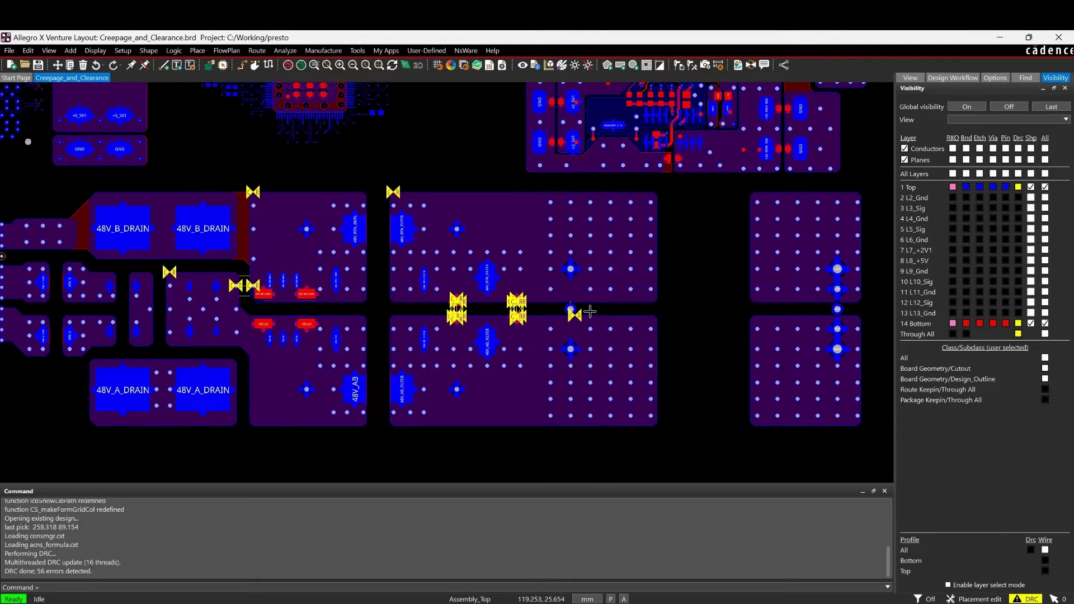
Apply the Creepage/Clearance Vision from the Vision Manager
{"action": "left_click", "coordinate": [49, 50]}
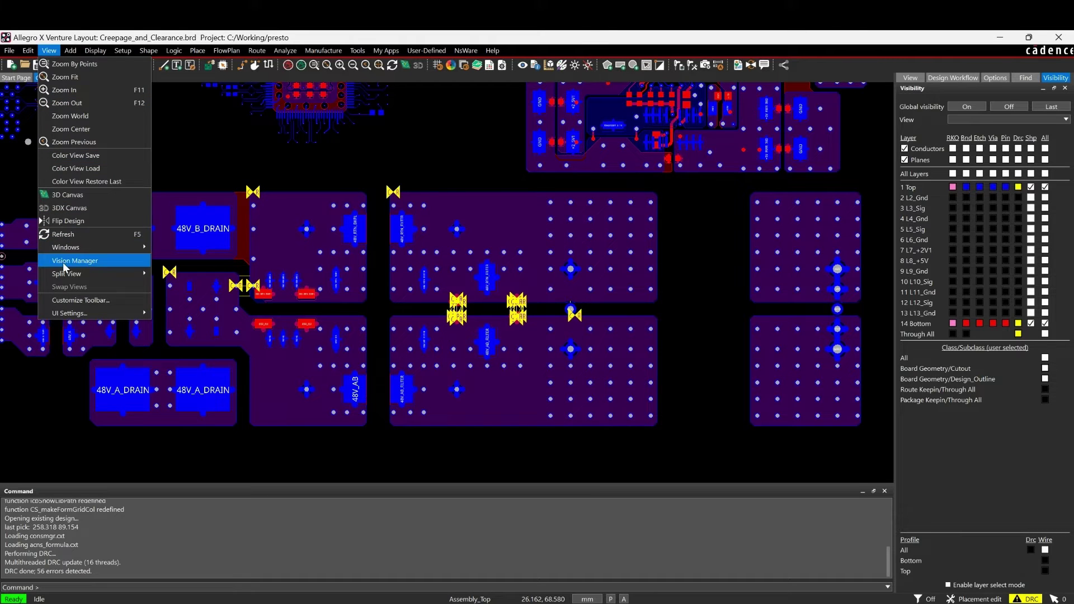
{"action": "left_click", "coordinate": [76, 261]}
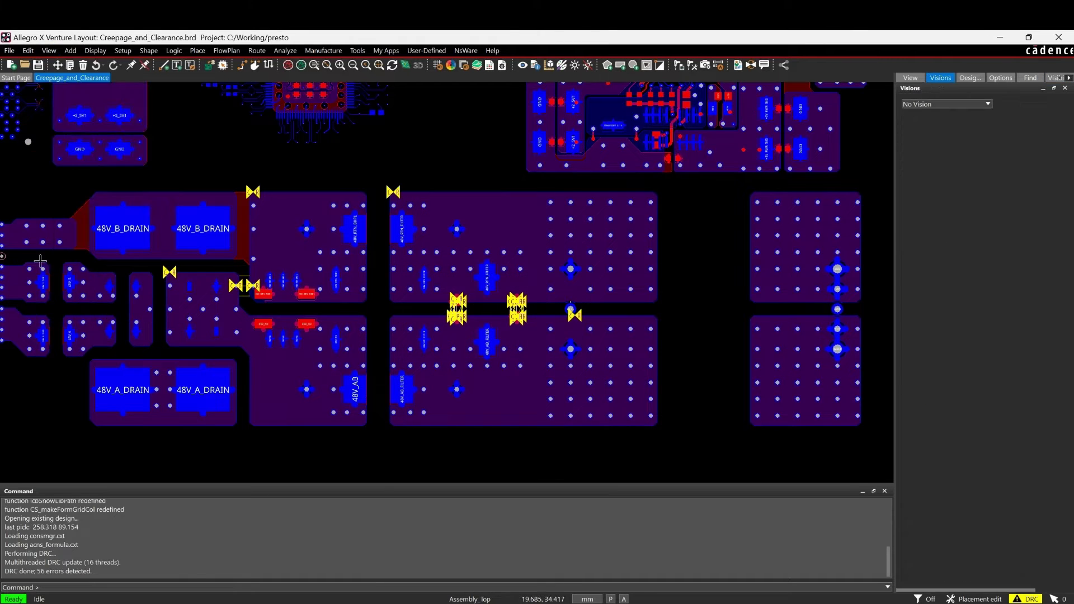
{"action": "left_click", "coordinate": [988, 104]}
{"action": "left_click", "coordinate": [957, 140]}
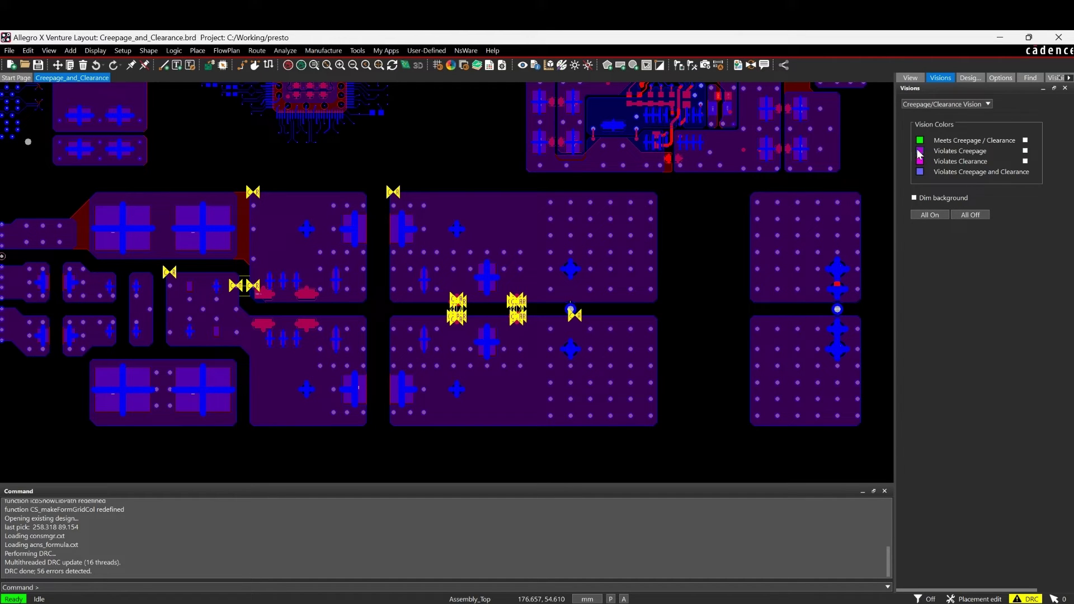
Preview meeting and violating shape colours, then switch the vision back to No Vision
{"action": "left_click", "coordinate": [1025, 141]}
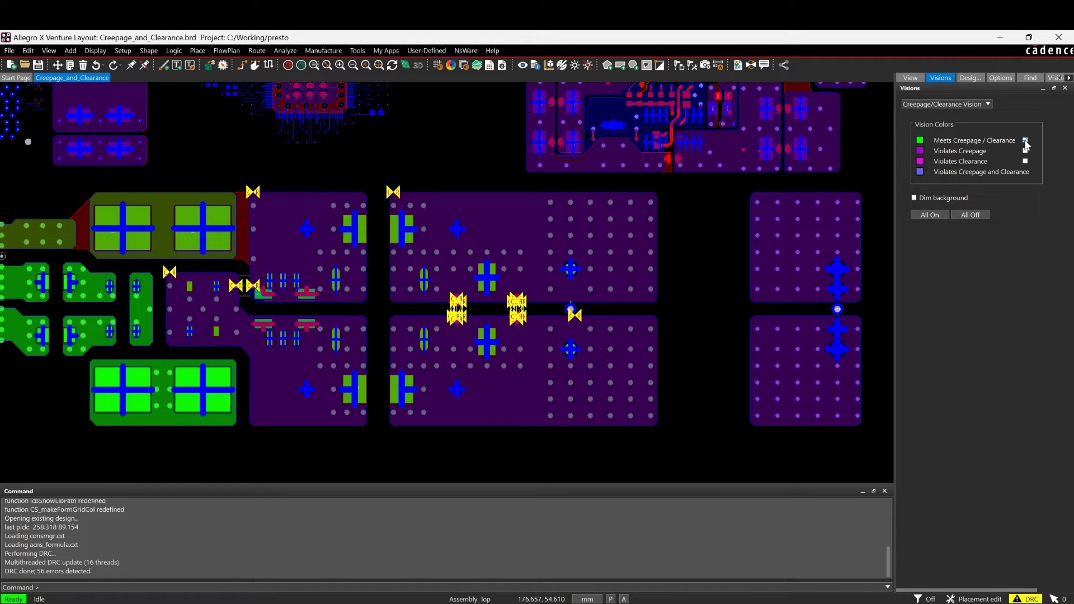
{"action": "left_click", "coordinate": [1026, 141]}
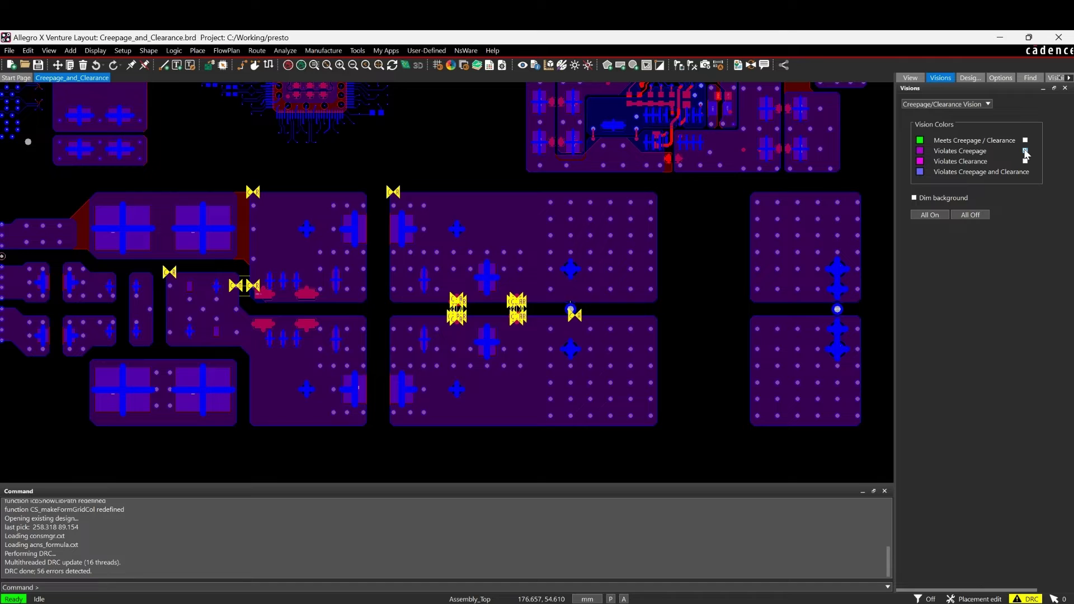
{"action": "left_click", "coordinate": [1026, 152]}
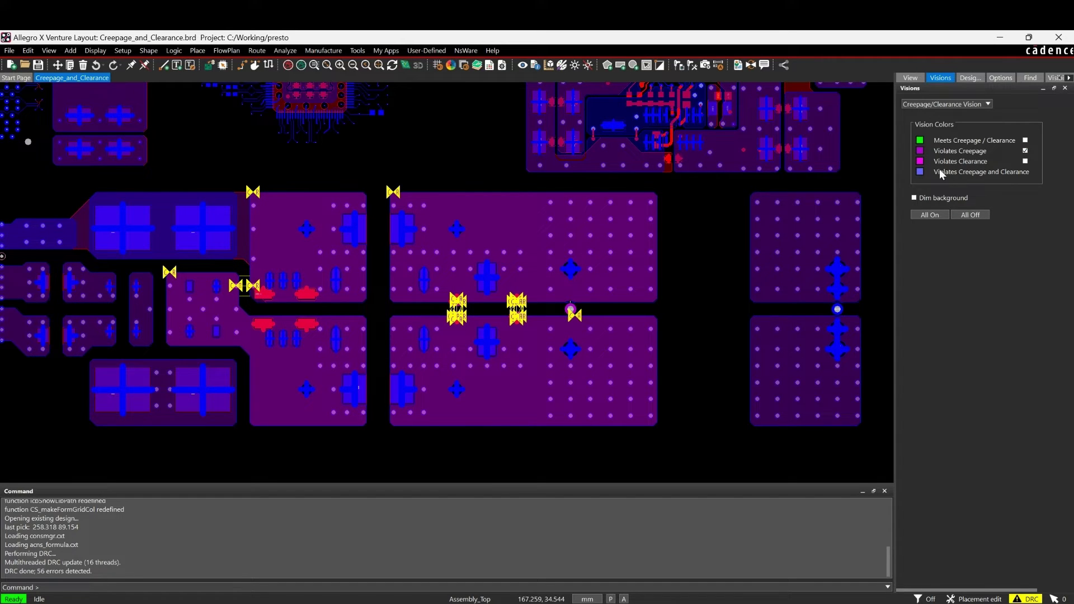
{"action": "left_click", "coordinate": [1027, 152]}
{"action": "left_click", "coordinate": [988, 105]}
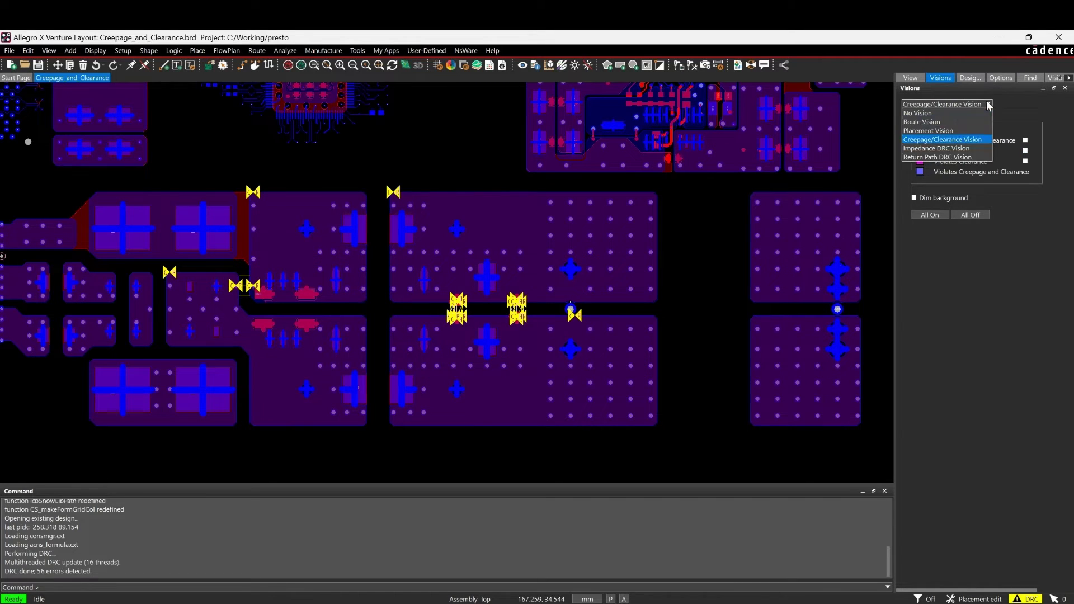
{"action": "left_click", "coordinate": [946, 113]}
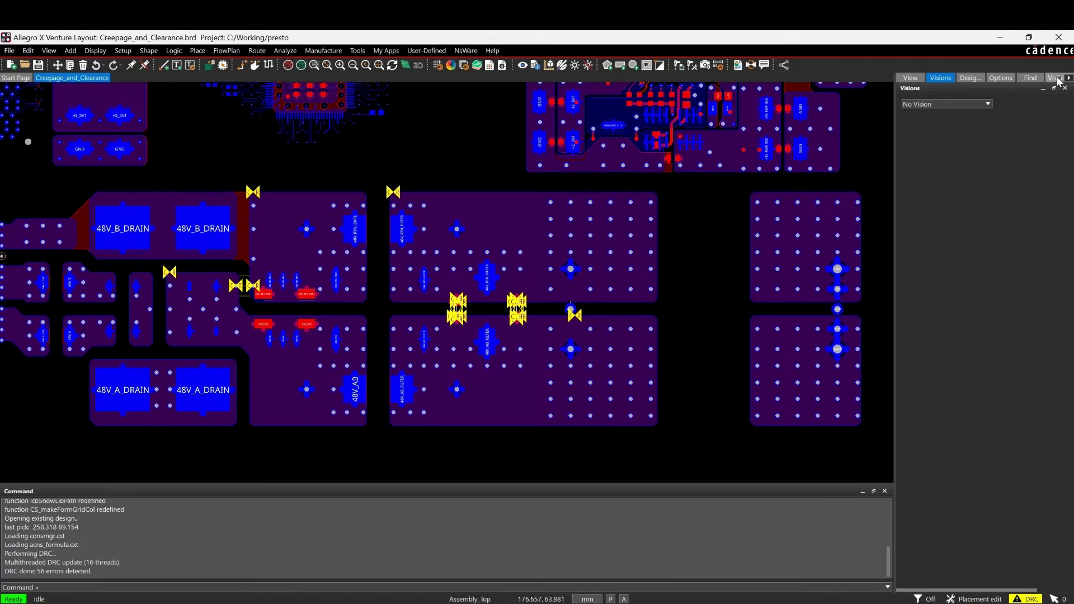
Widen the side panel and hide the 1 Top layer
{"action": "left_click_drag", "start_coordinate": [896, 92], "coordinate": [859, 92]}
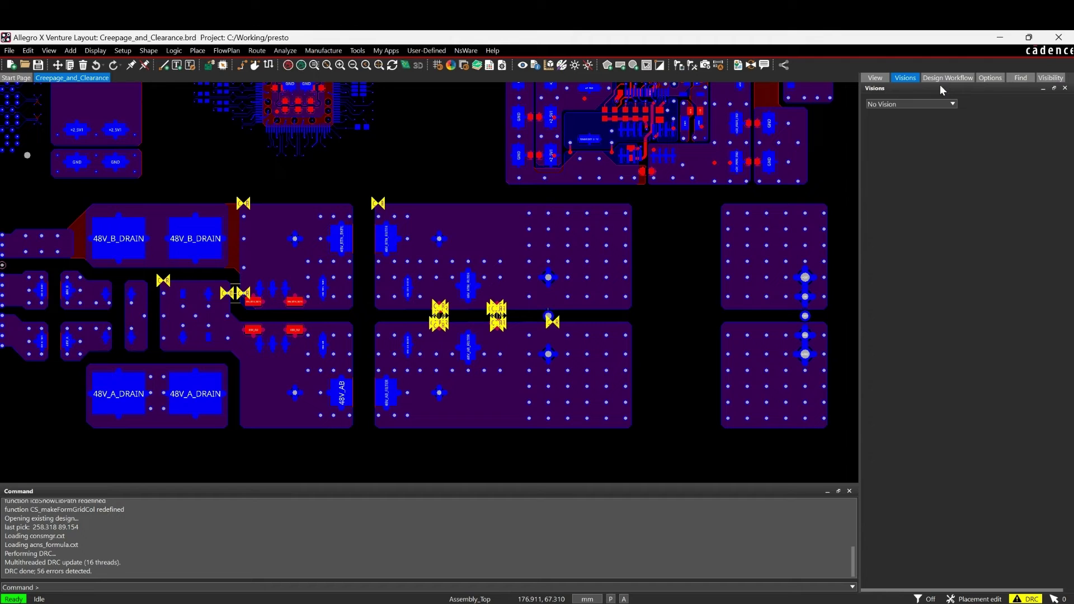
{"action": "left_click", "coordinate": [1051, 78]}
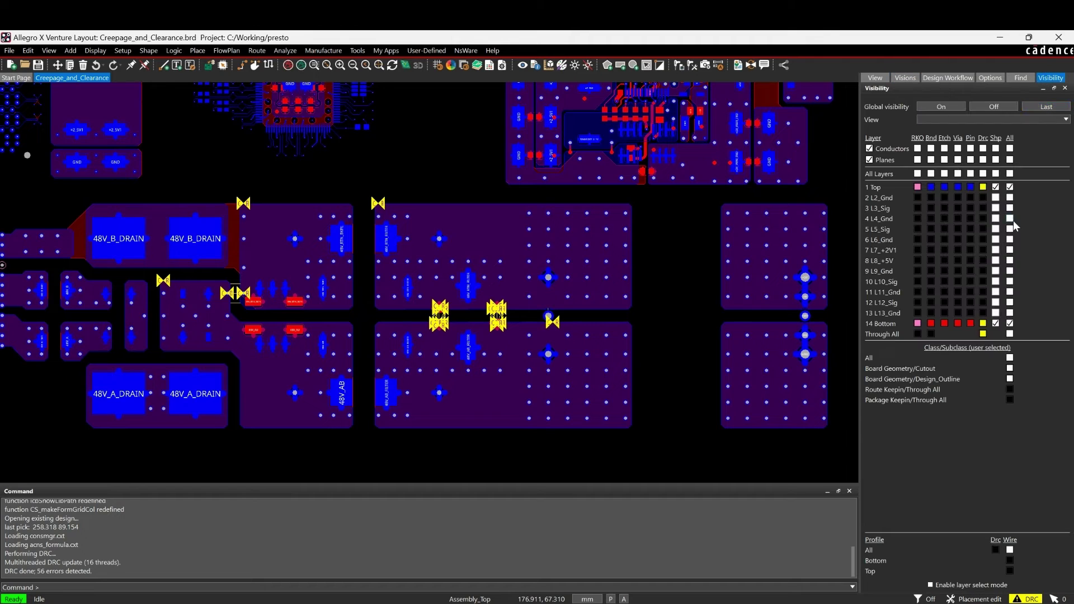
{"action": "left_click", "coordinate": [1010, 188]}
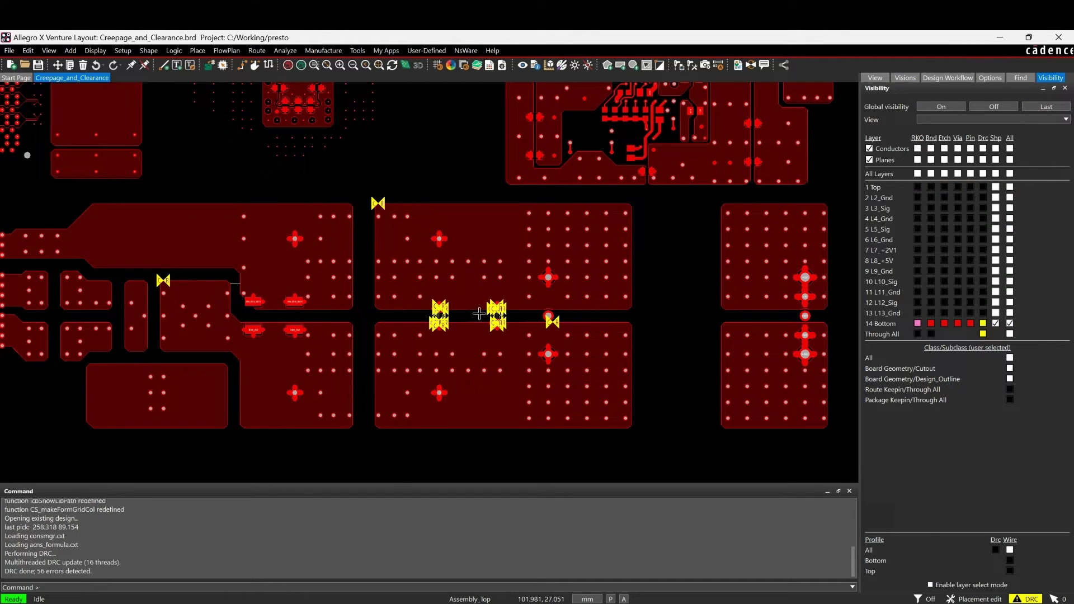
{"action": "scroll", "coordinate": [478, 313], "scroll_direction": "up", "scroll_amount": 1}
{"action": "scroll", "coordinate": [478, 314], "scroll_direction": "up", "scroll_amount": 1}
{"action": "scroll", "coordinate": [478, 314], "scroll_direction": "up", "scroll_amount": 1}
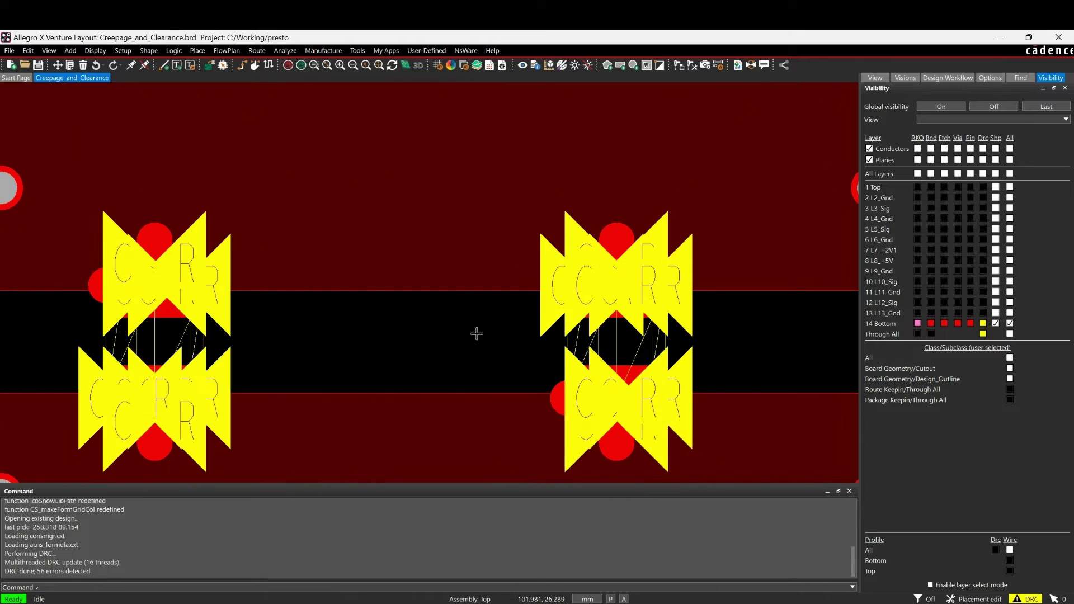
Inspect the 48V_RTN_FILTER and 48V_AB_FILTER creepage errors (1.555 vs 2.54 mm), then make DRC errors unpickable
{"action": "left_click", "coordinate": [617, 386]}
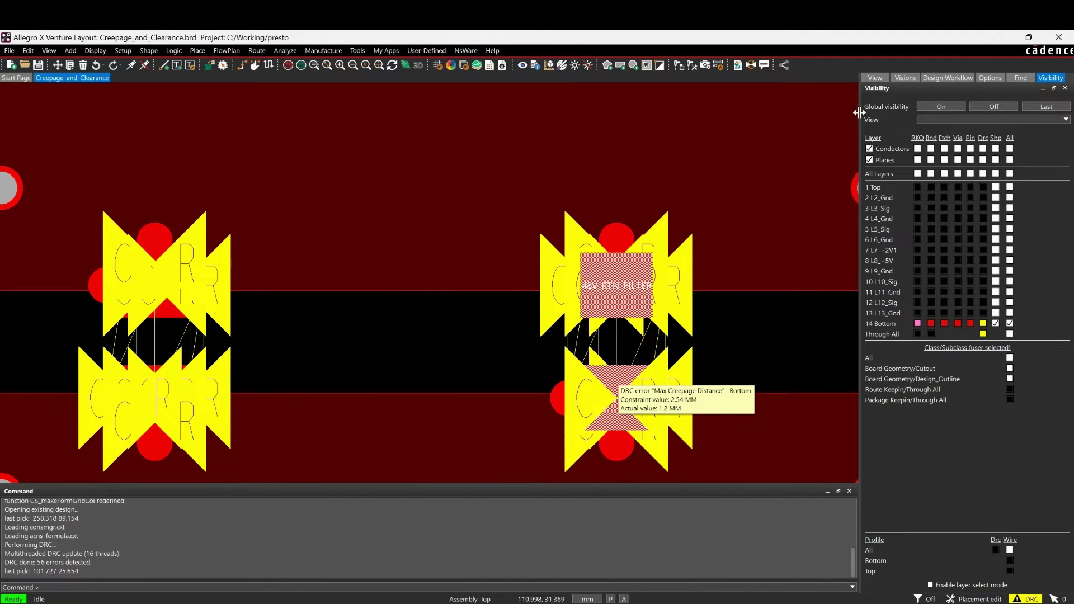
{"action": "left_click", "coordinate": [1016, 76]}
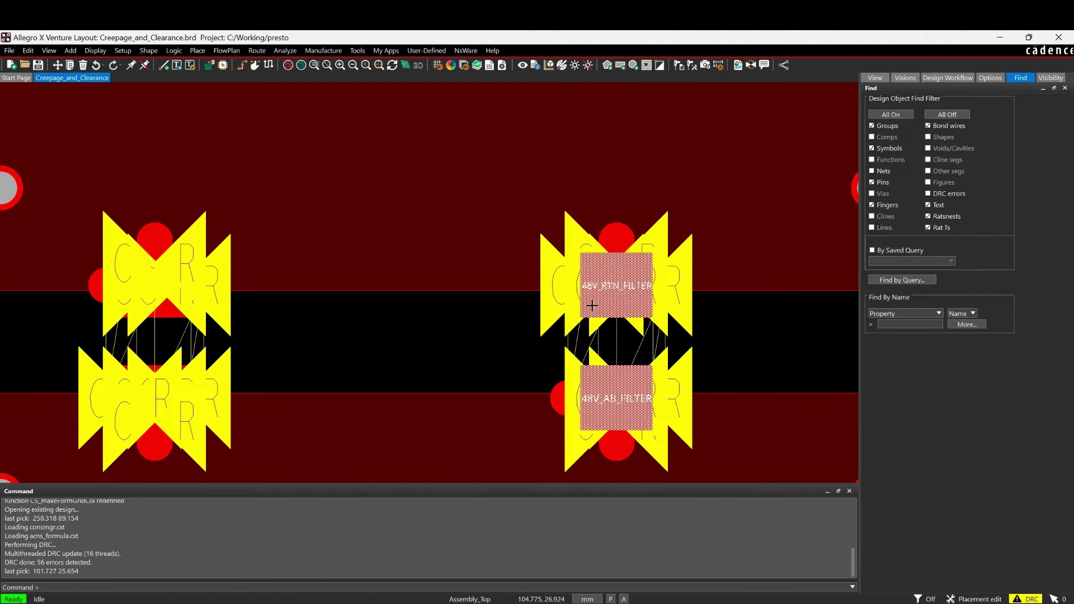
{"action": "right_click", "coordinate": [473, 329]}
{"action": "left_click", "coordinate": [504, 337]}
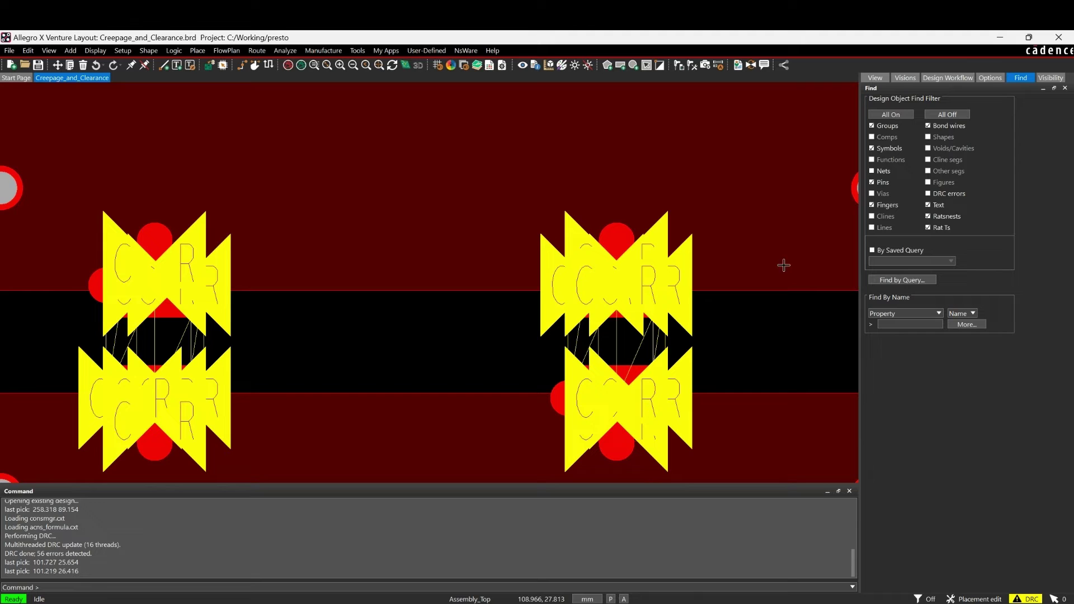
{"action": "left_click", "coordinate": [617, 318]}
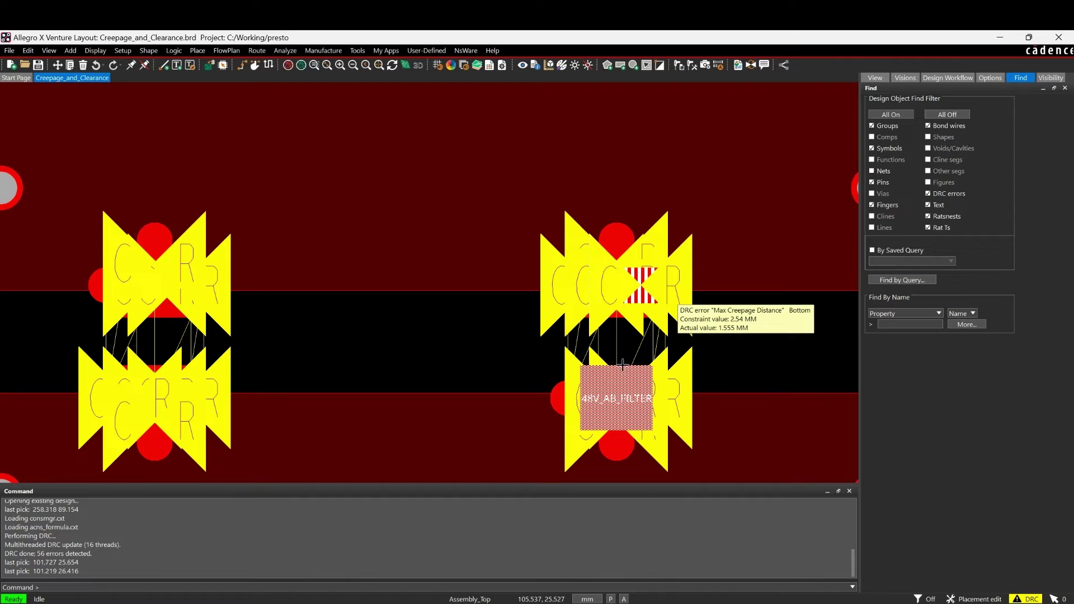
{"action": "mouse_move", "coordinate": [619, 284]}
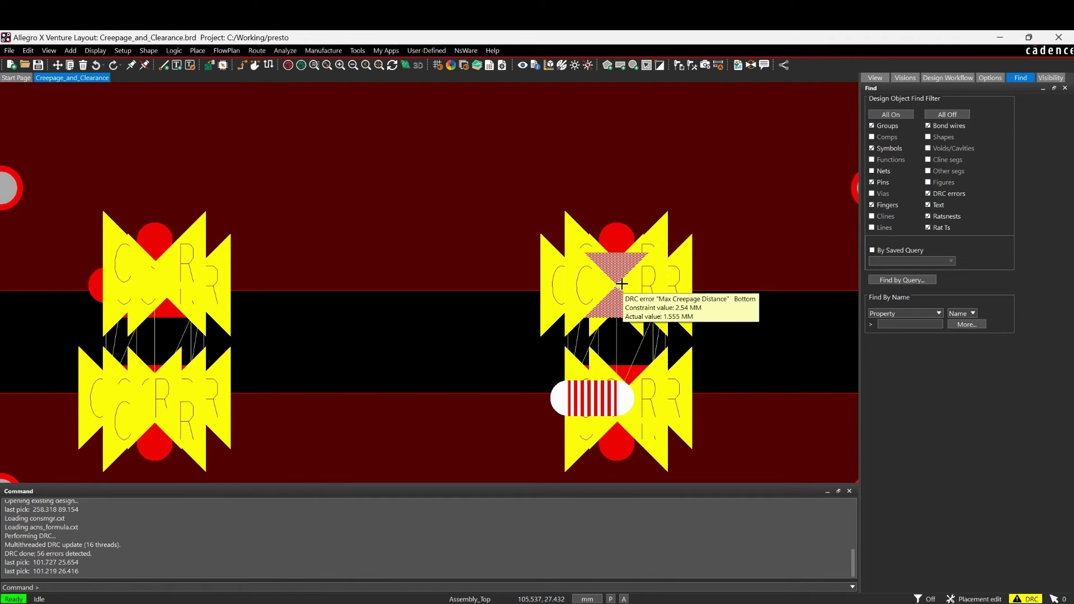
{"action": "left_click", "coordinate": [928, 193]}
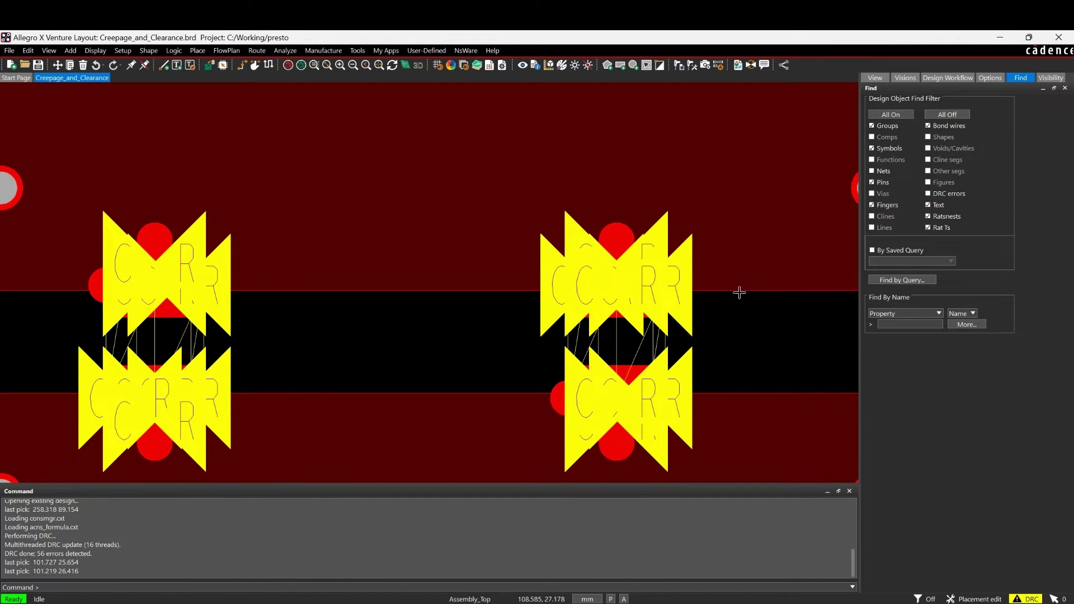
Swap both filter capacitors to the CS2512_01 alternate symbol, ripping up their etch
{"action": "right_click", "coordinate": [625, 292]}
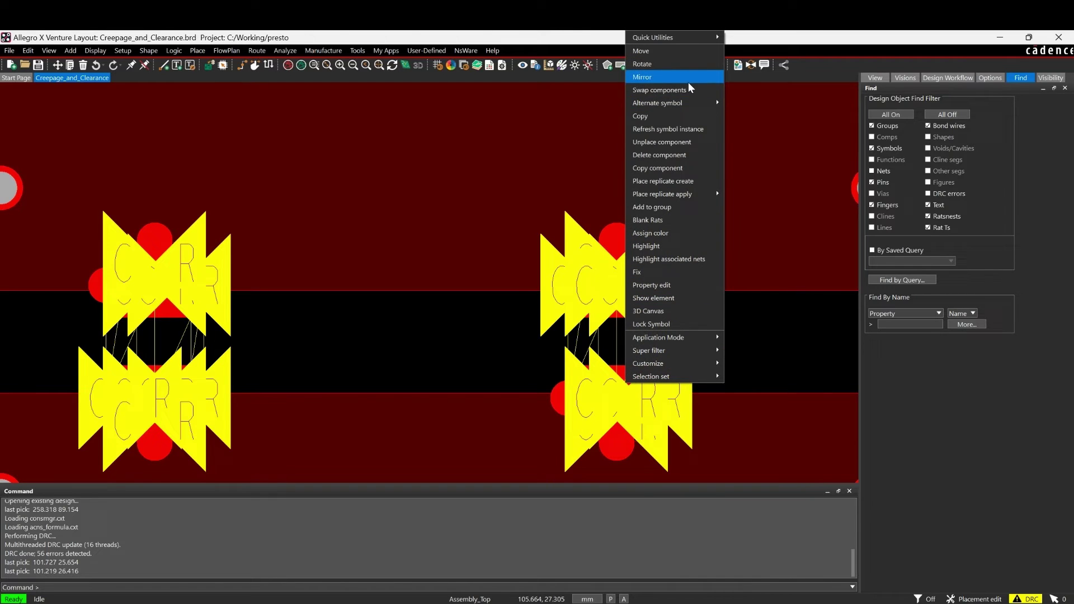
{"action": "mouse_move", "coordinate": [756, 103]}
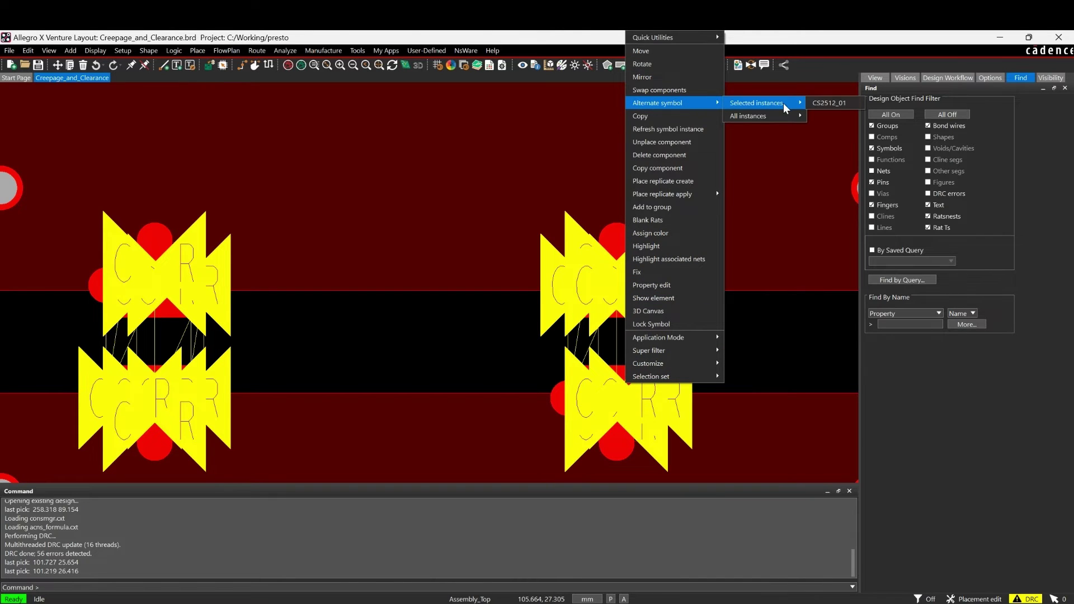
{"action": "left_click", "coordinate": [823, 103]}
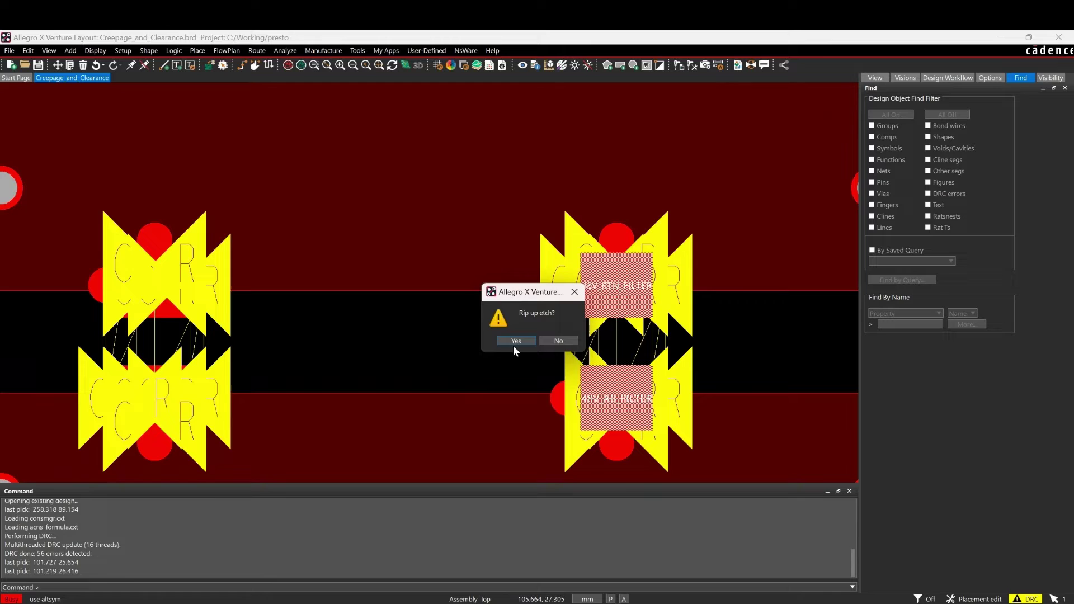
{"action": "left_click", "coordinate": [515, 341]}
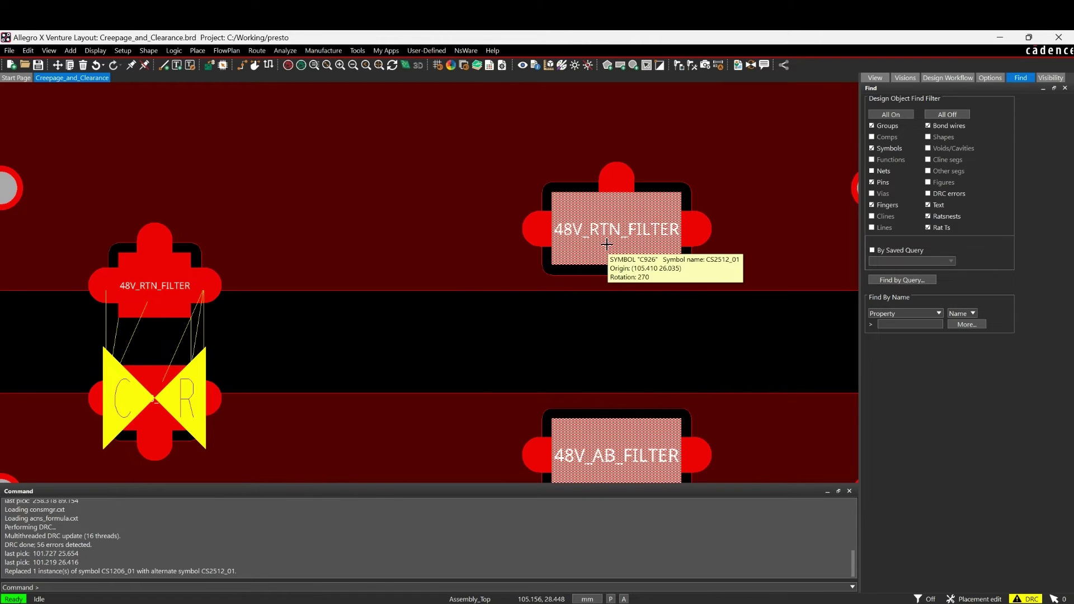
{"action": "right_click", "coordinate": [164, 377]}
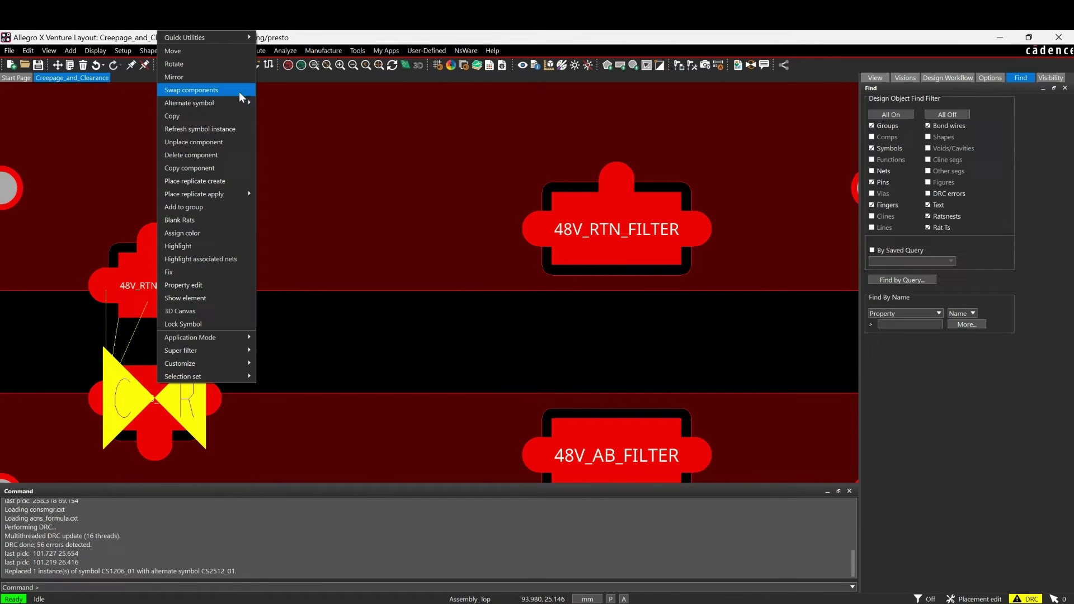
{"action": "left_click", "coordinate": [375, 107]}
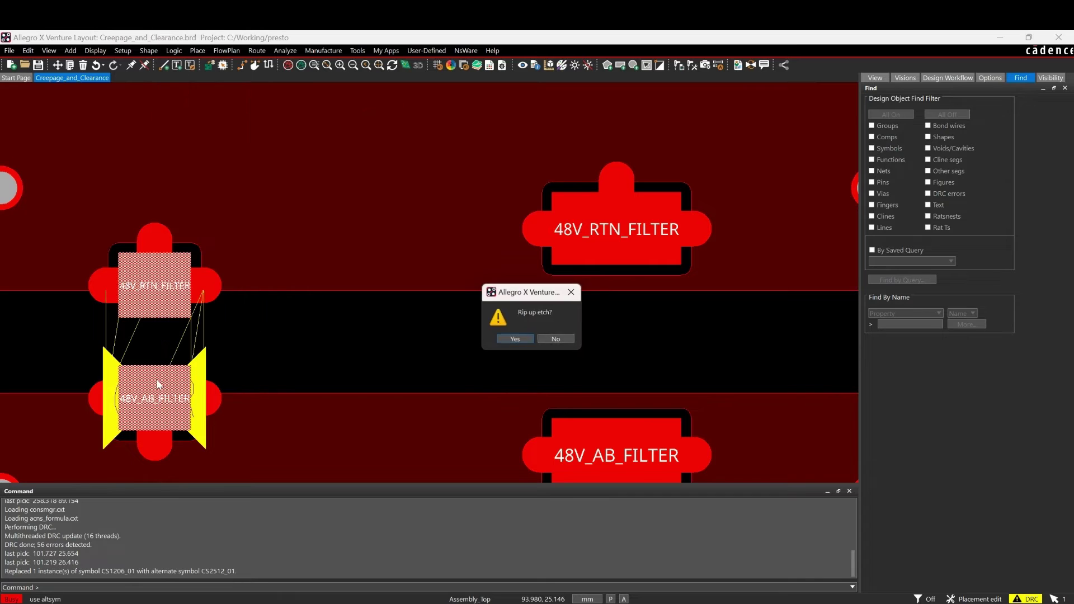
{"action": "left_click", "coordinate": [515, 339]}
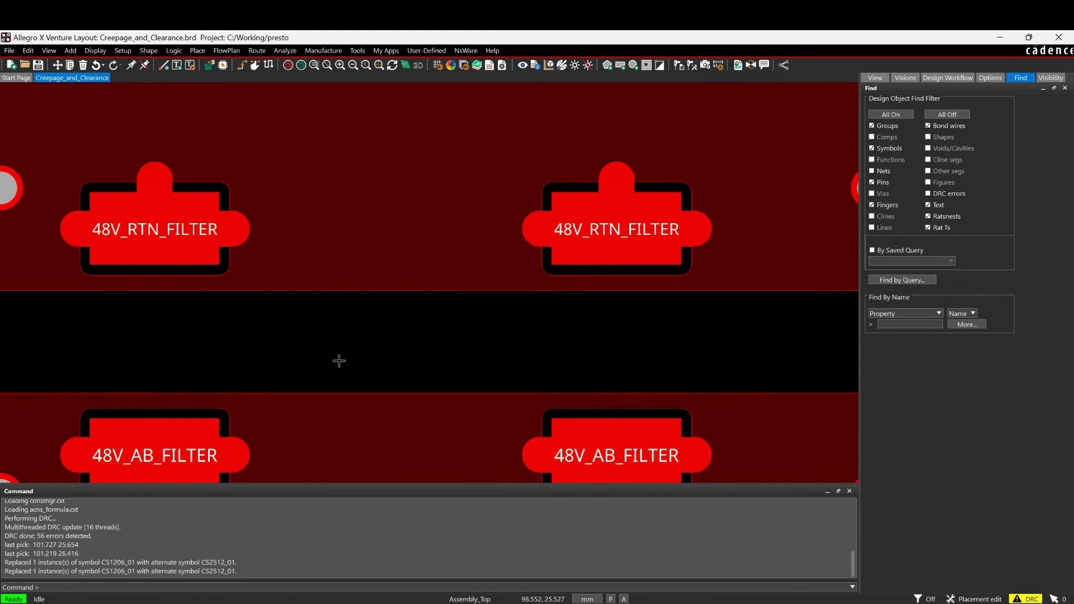
{"action": "scroll", "coordinate": [340, 362], "scroll_direction": "down", "scroll_amount": 3}
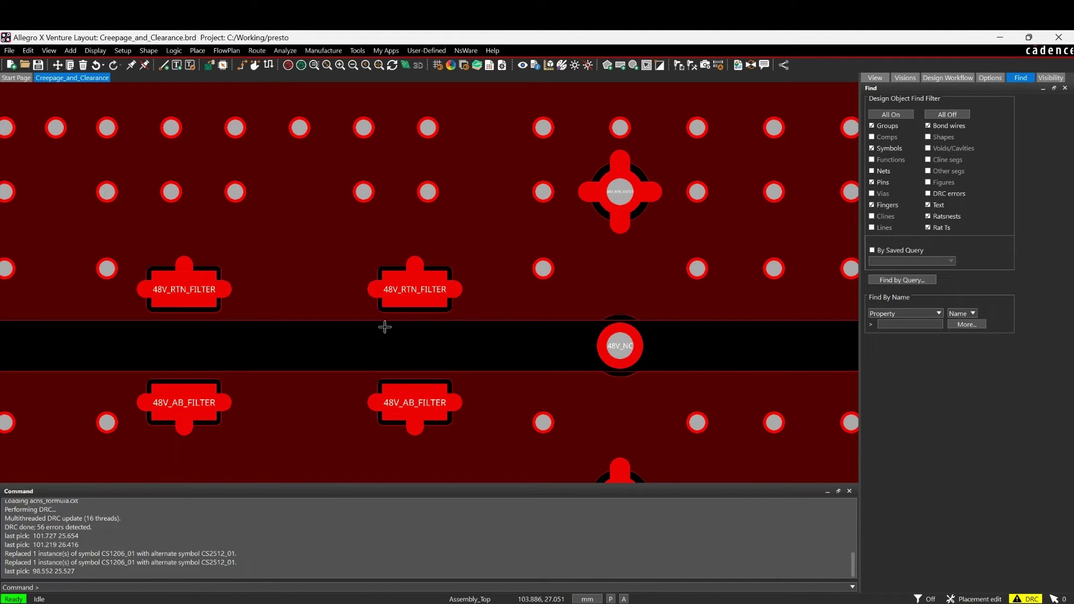
Show 1 Top, make DRC errors pickable, and inspect the 48V_NC error (0.434 vs 2.54 mm)
{"action": "left_click", "coordinate": [1051, 77]}
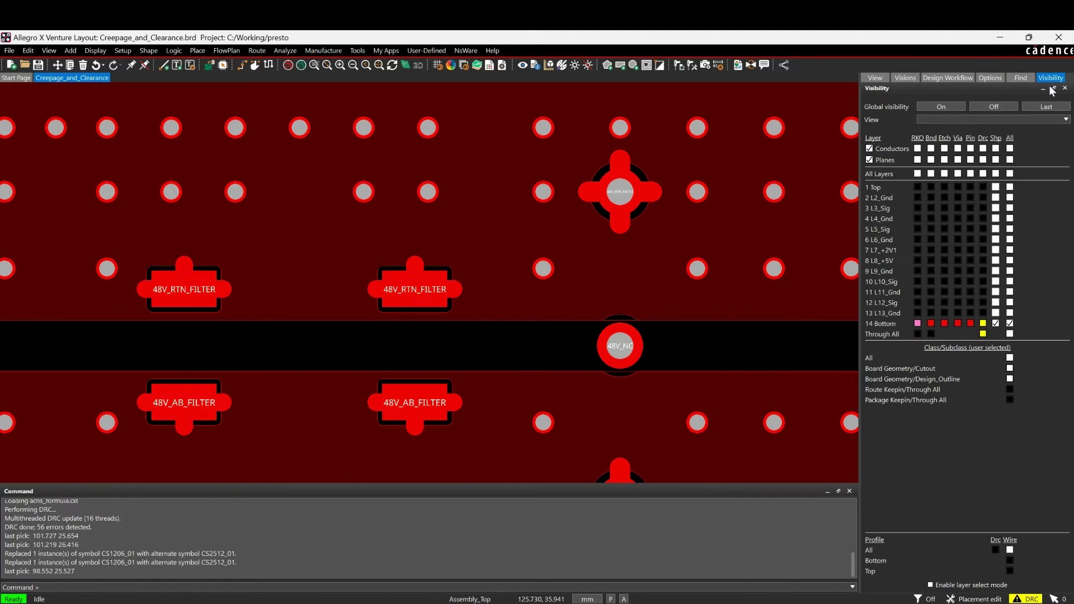
{"action": "left_click", "coordinate": [1009, 186]}
{"action": "left_click", "coordinate": [654, 367]}
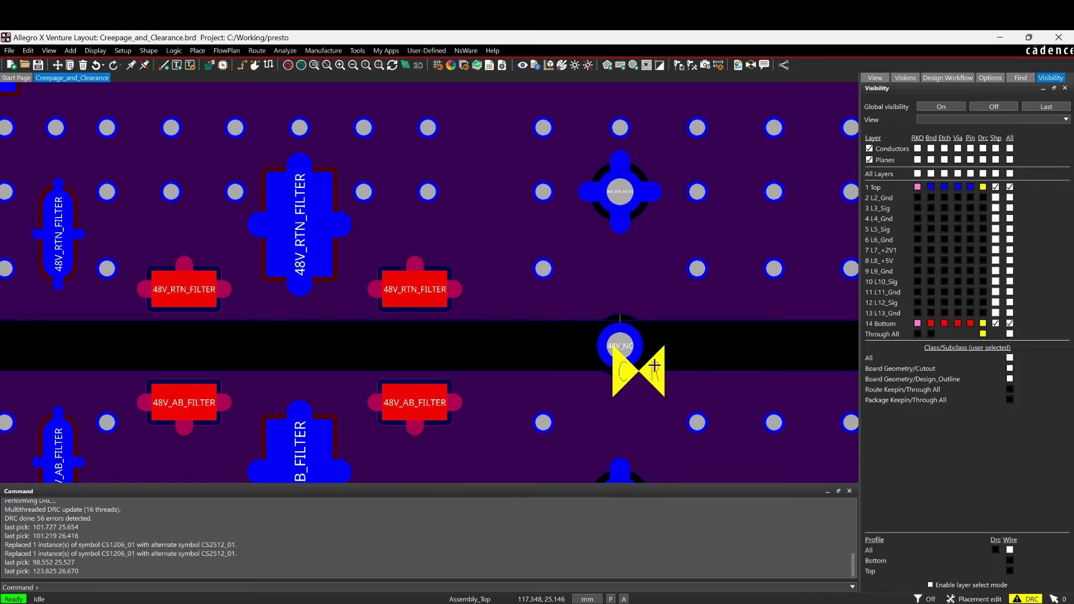
{"action": "left_click", "coordinate": [1020, 77]}
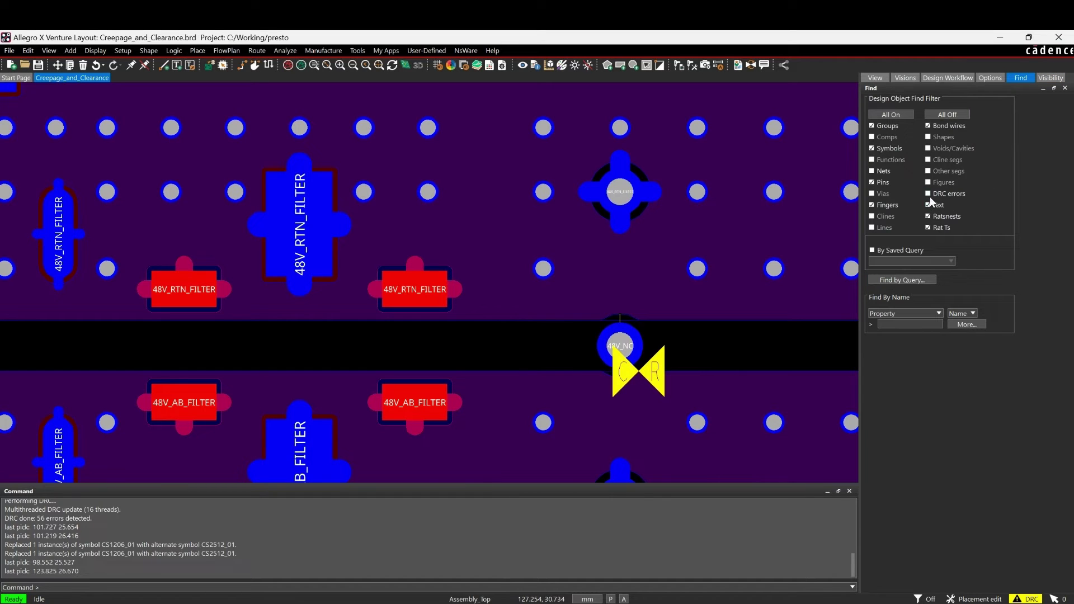
{"action": "left_click", "coordinate": [656, 361]}
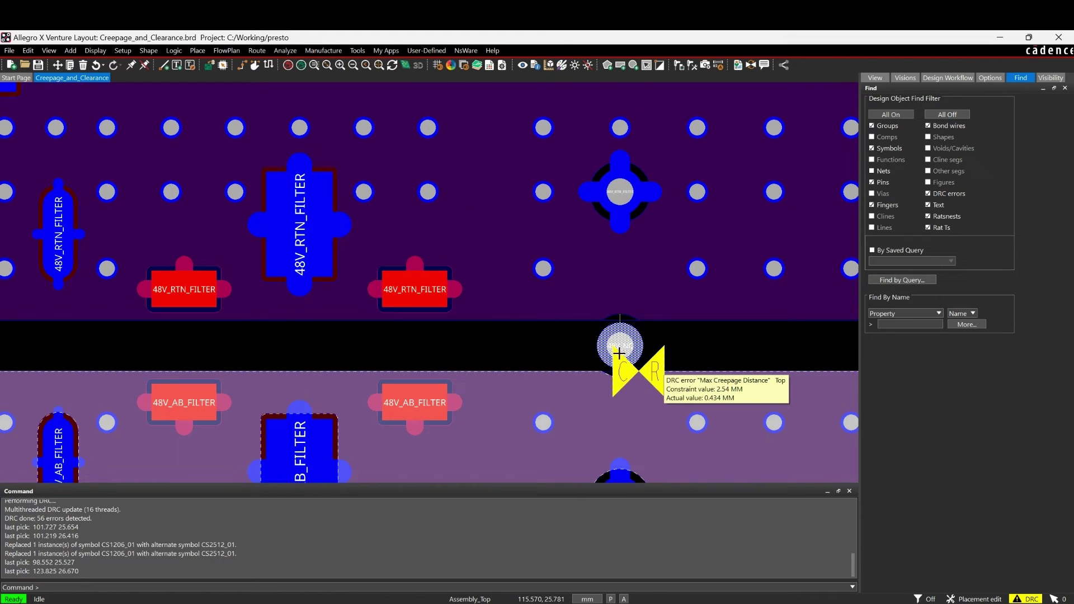
{"action": "scroll", "coordinate": [643, 336], "scroll_direction": "up", "scroll_amount": 3}
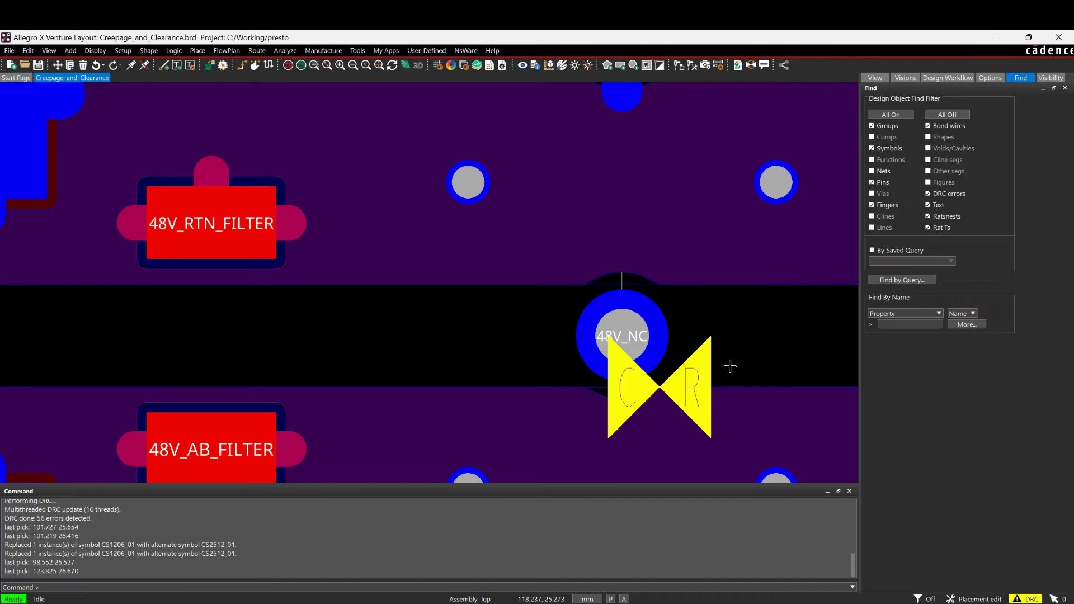
{"action": "left_click", "coordinate": [790, 348]}
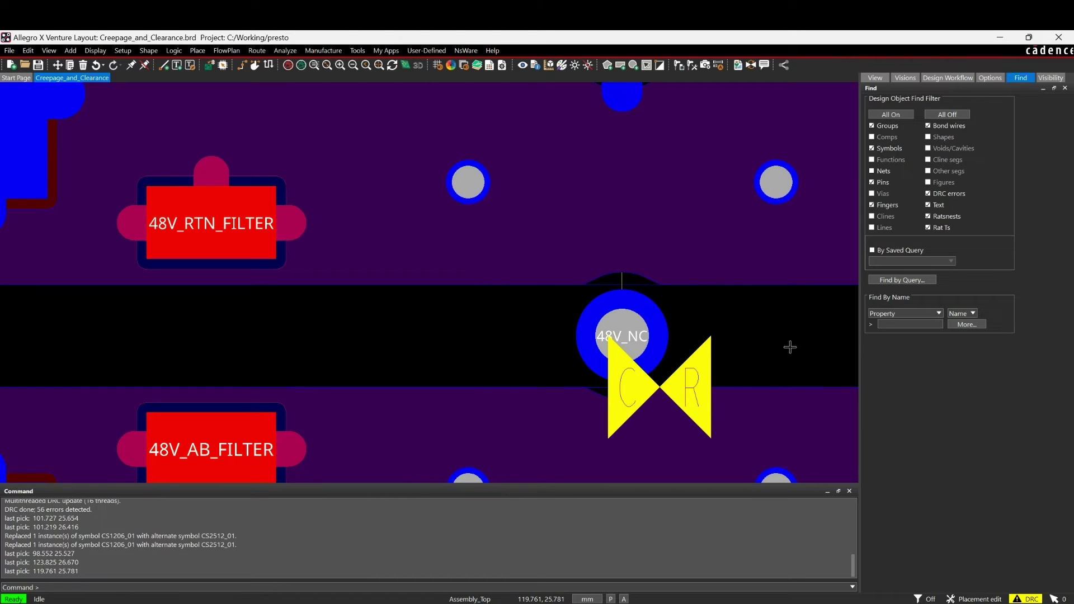
{"action": "left_click", "coordinate": [791, 353]}
Switch to General edit mode and open Property Edit for pin U1.2
{"action": "left_click", "coordinate": [979, 597]}
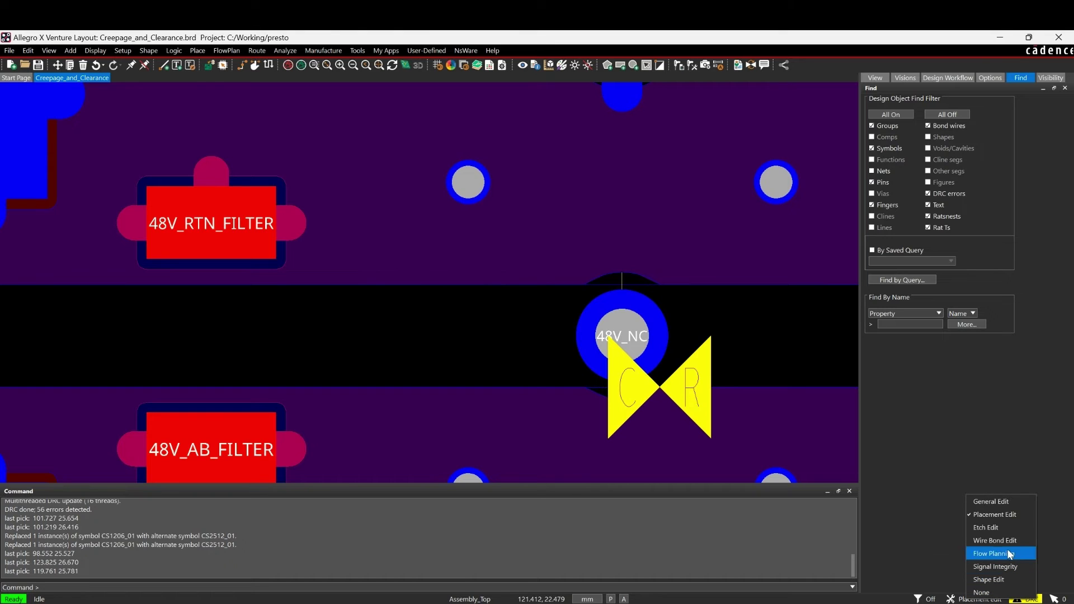
{"action": "left_click", "coordinate": [986, 501]}
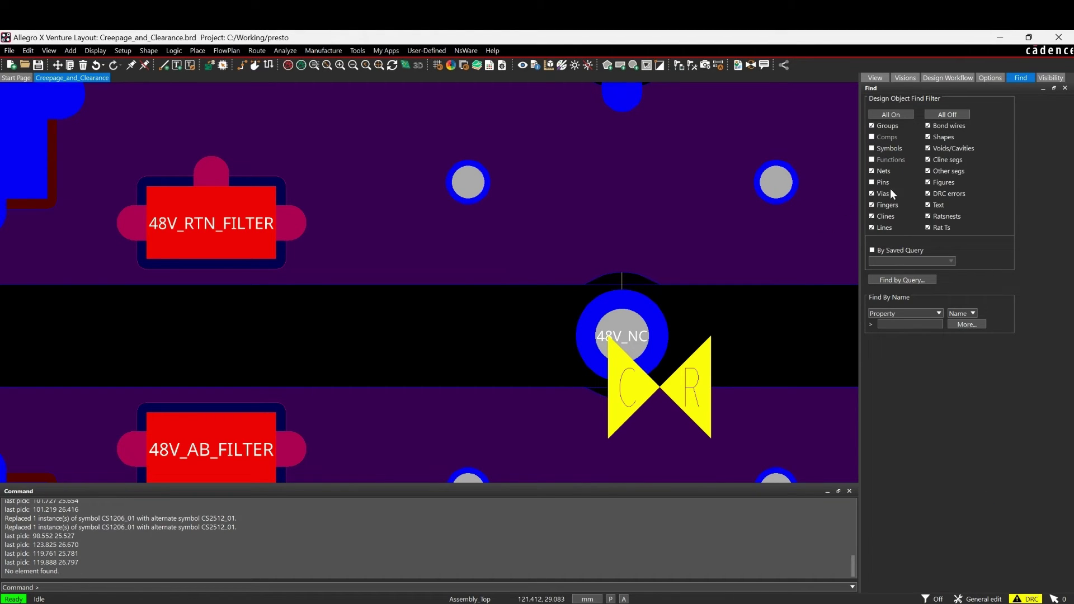
{"action": "right_click", "coordinate": [623, 330]}
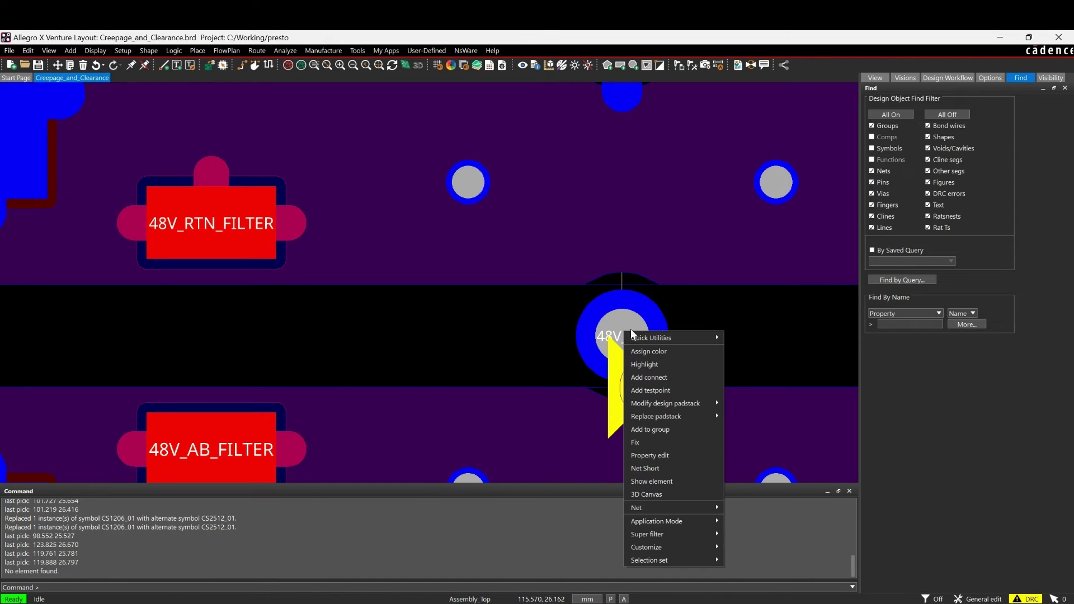
{"action": "left_click", "coordinate": [649, 456]}
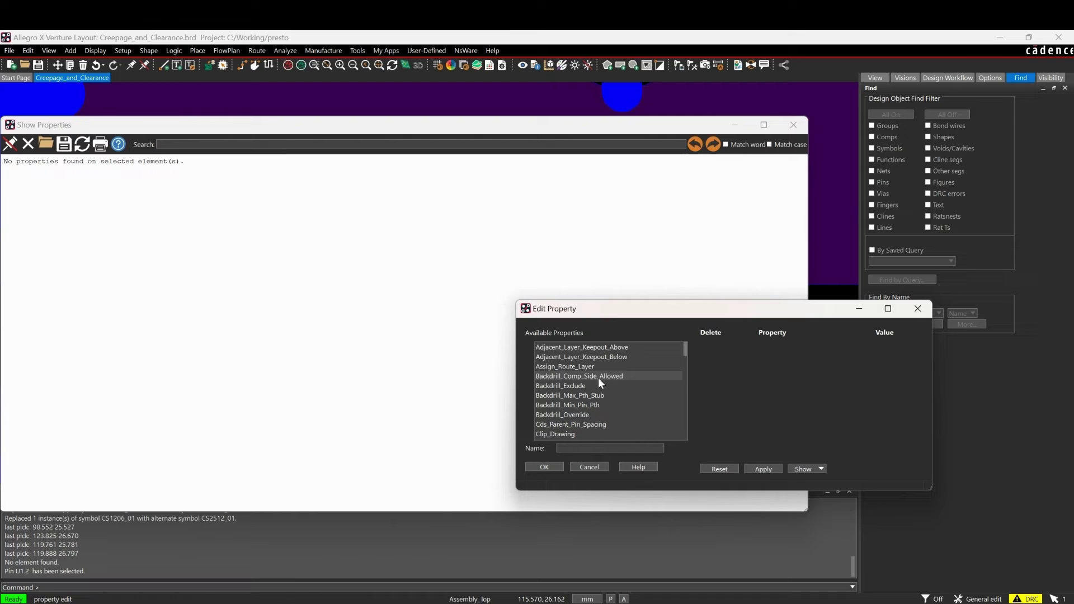
{"action": "left_click_drag", "start_coordinate": [686, 351], "coordinate": [683, 374]}
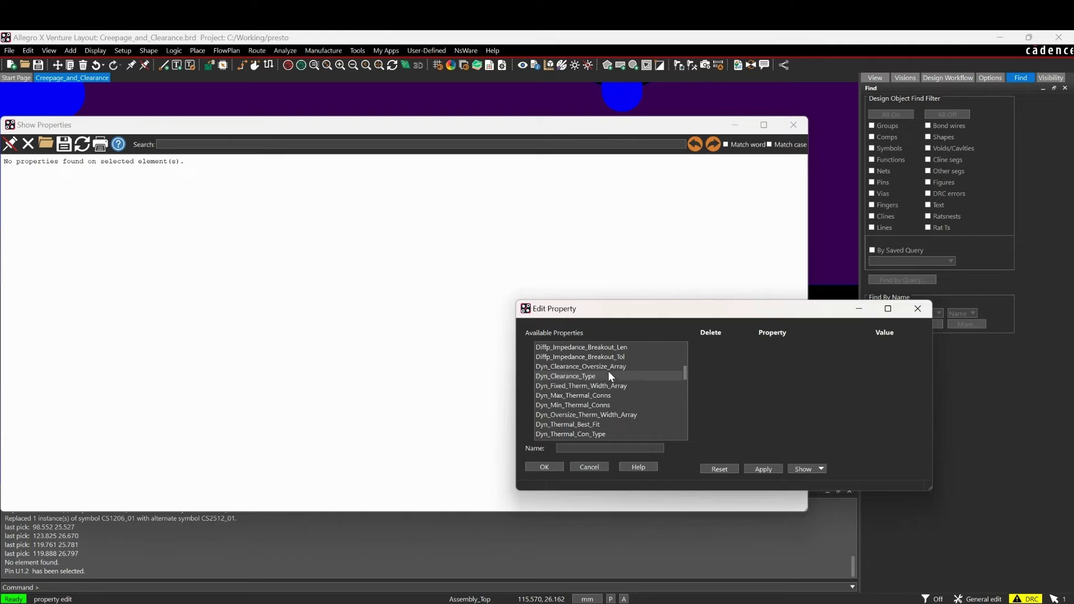
Add DYN_CLEARANCE_OVERSIZE_ARRAY to the pin with Cdn_All set to 2.54, and apply it
{"action": "left_click", "coordinate": [581, 367]}
{"action": "left_click", "coordinate": [902, 347]}
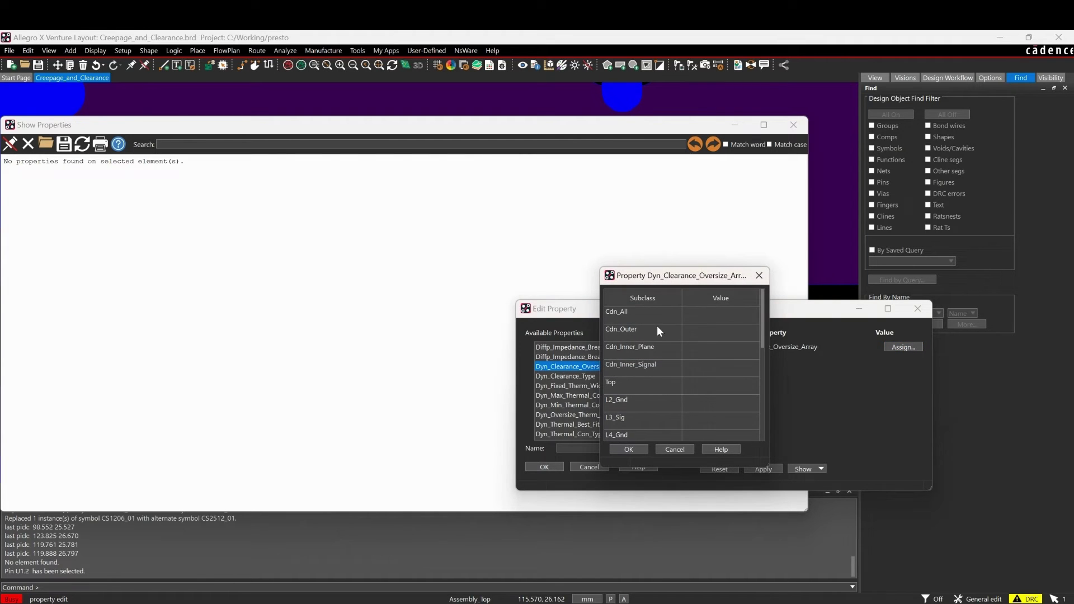
{"action": "left_click", "coordinate": [700, 317]}
{"action": "left_click", "coordinate": [701, 316]}
{"action": "type", "text": "2.54"}
{"action": "key", "text": "Return"}
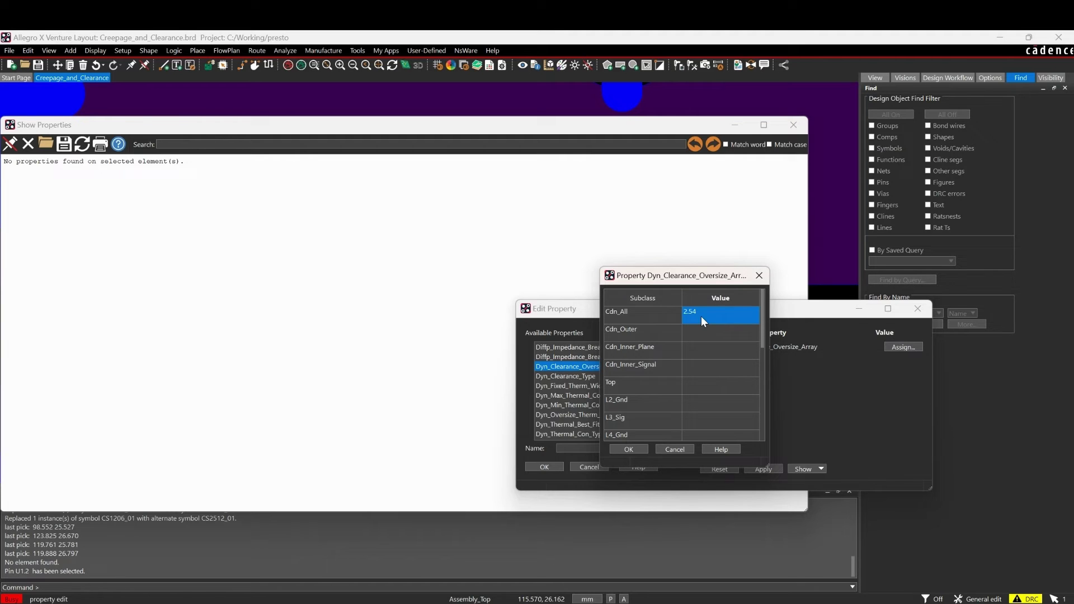
{"action": "left_click", "coordinate": [628, 451]}
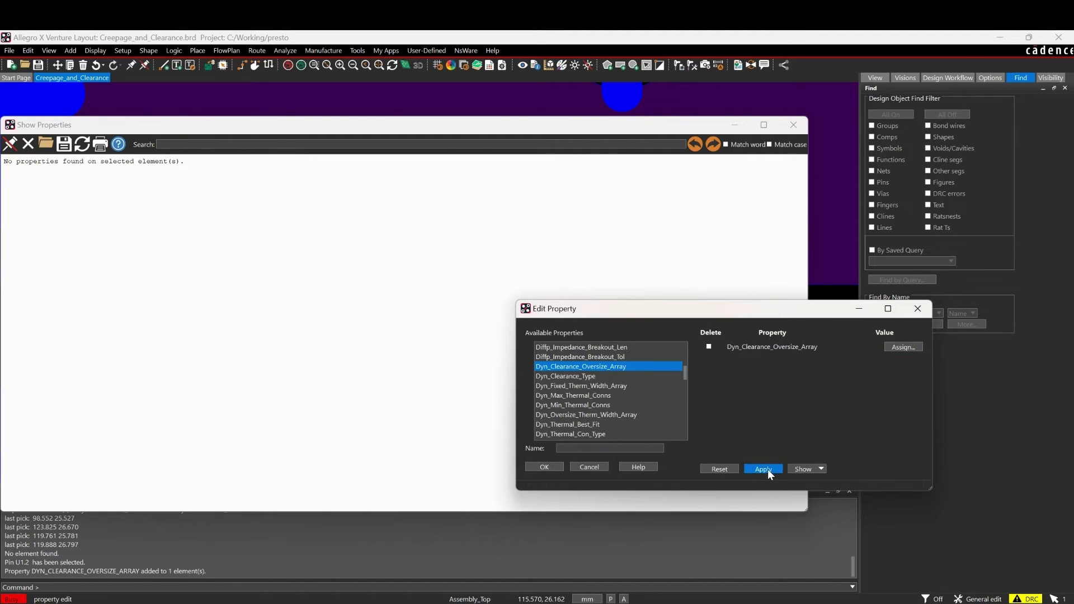
{"action": "left_click", "coordinate": [763, 469]}
{"action": "left_click", "coordinate": [829, 312]}
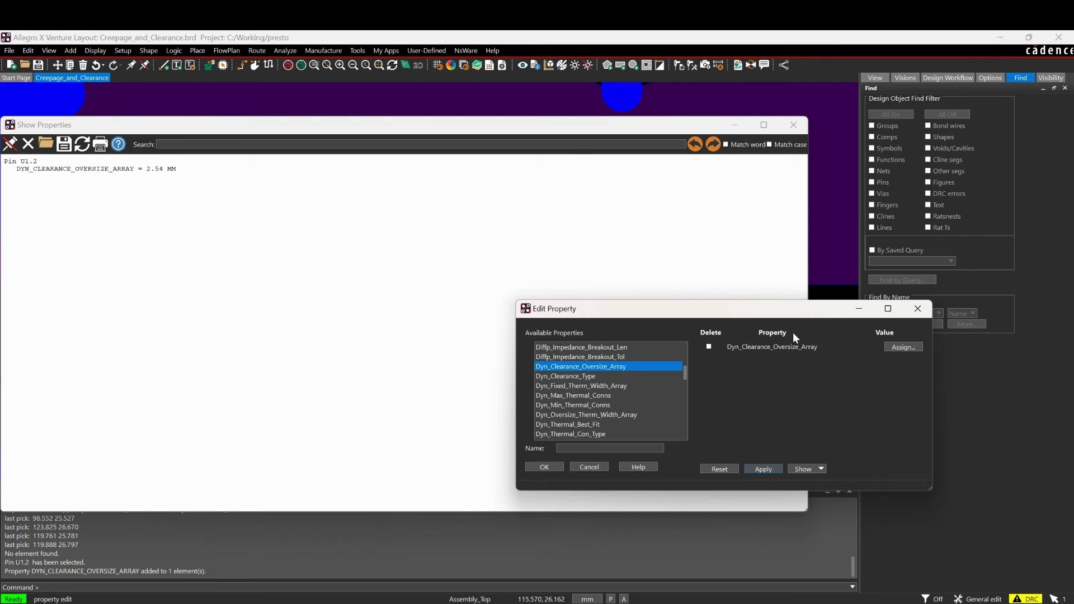
{"action": "left_click", "coordinate": [544, 468]}
{"action": "left_click", "coordinate": [742, 360]}
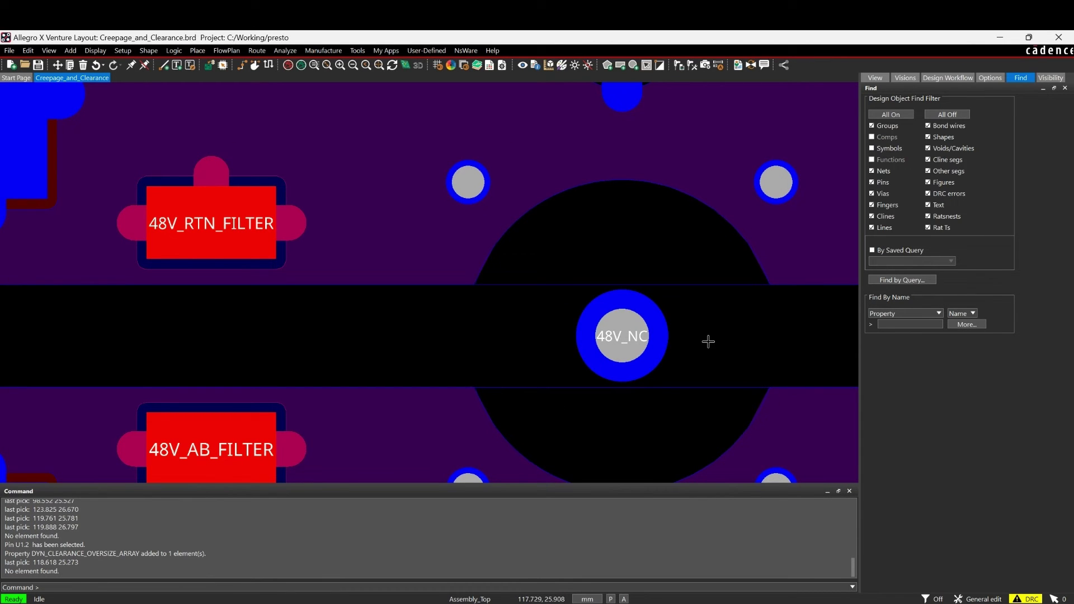
{"action": "scroll", "coordinate": [708, 342], "scroll_direction": "down", "scroll_amount": 3}
{"action": "scroll", "coordinate": [663, 336], "scroll_direction": "down", "scroll_amount": 3}
{"action": "scroll", "coordinate": [663, 336], "scroll_direction": "down", "scroll_amount": 3}
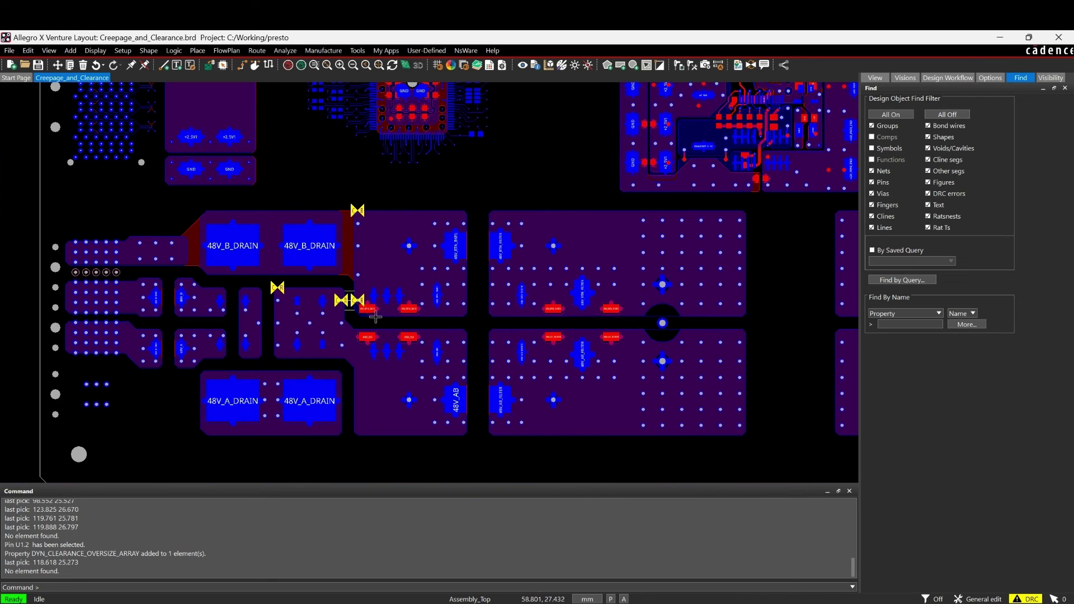
{"action": "scroll", "coordinate": [319, 319], "scroll_direction": "up", "scroll_amount": 5}
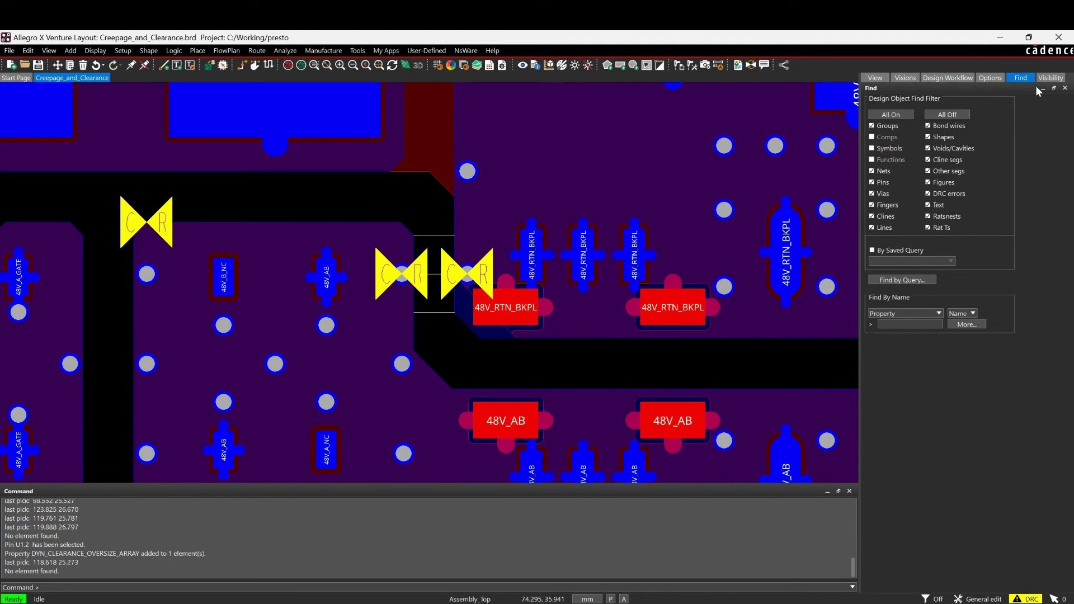
In Visibility, hide 14 Bottom All and toggle the 1 Top DRC markers off and back on
{"action": "left_click", "coordinate": [1053, 78]}
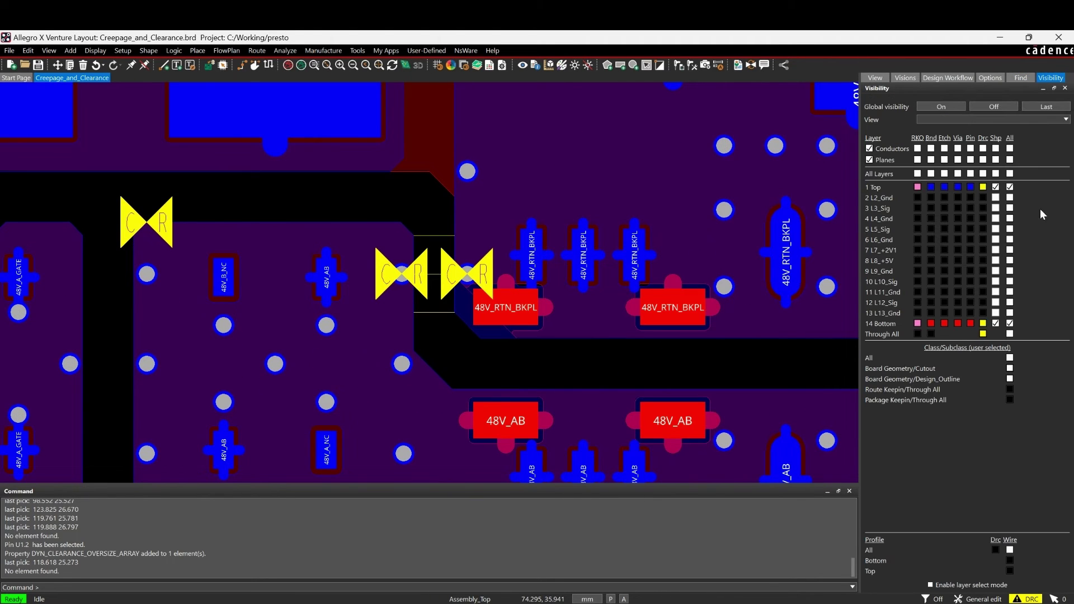
{"action": "left_click", "coordinate": [1009, 324]}
{"action": "left_click", "coordinate": [985, 187]}
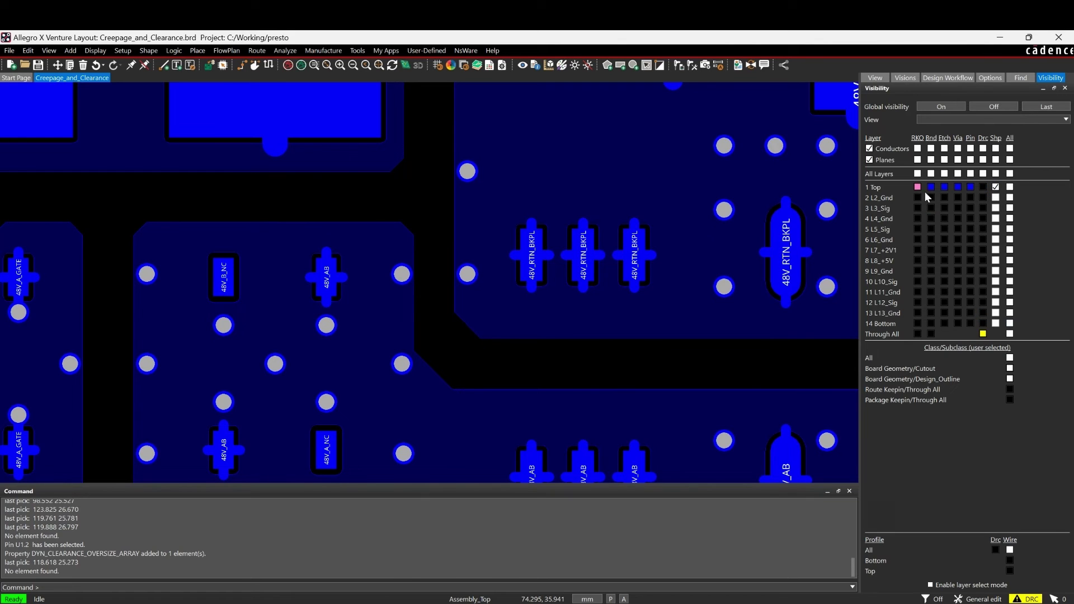
{"action": "scroll", "coordinate": [399, 324], "scroll_direction": "up", "scroll_amount": 5}
{"action": "scroll", "coordinate": [398, 293], "scroll_direction": "down", "scroll_amount": 3}
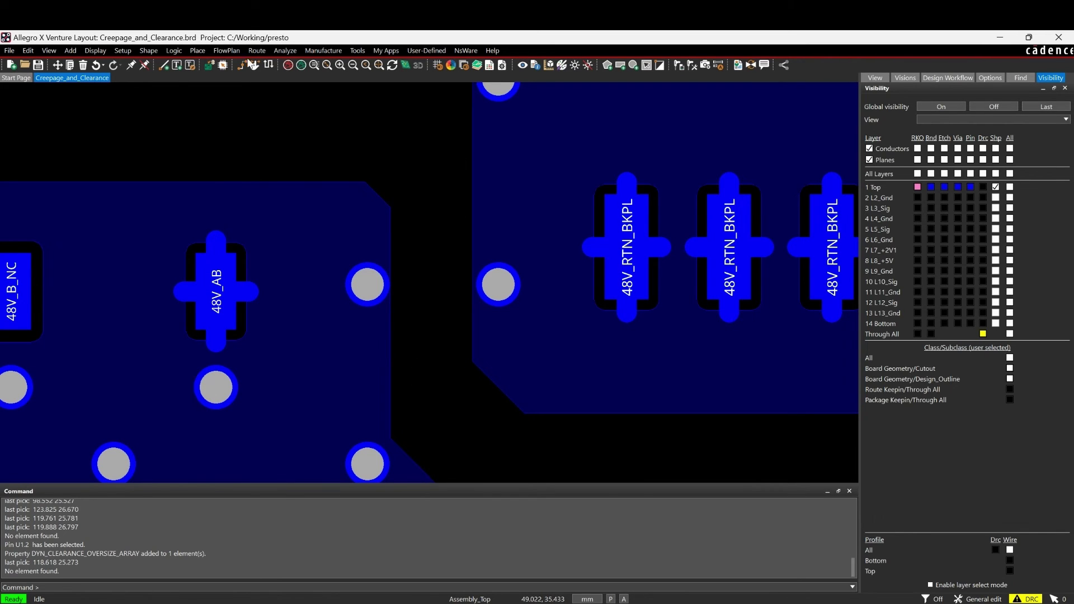
{"action": "left_click", "coordinate": [983, 187]}
Switch Place Manual to Mechanical symbols and pick NPTH_SLOT_31X325
{"action": "left_click", "coordinate": [196, 51]}
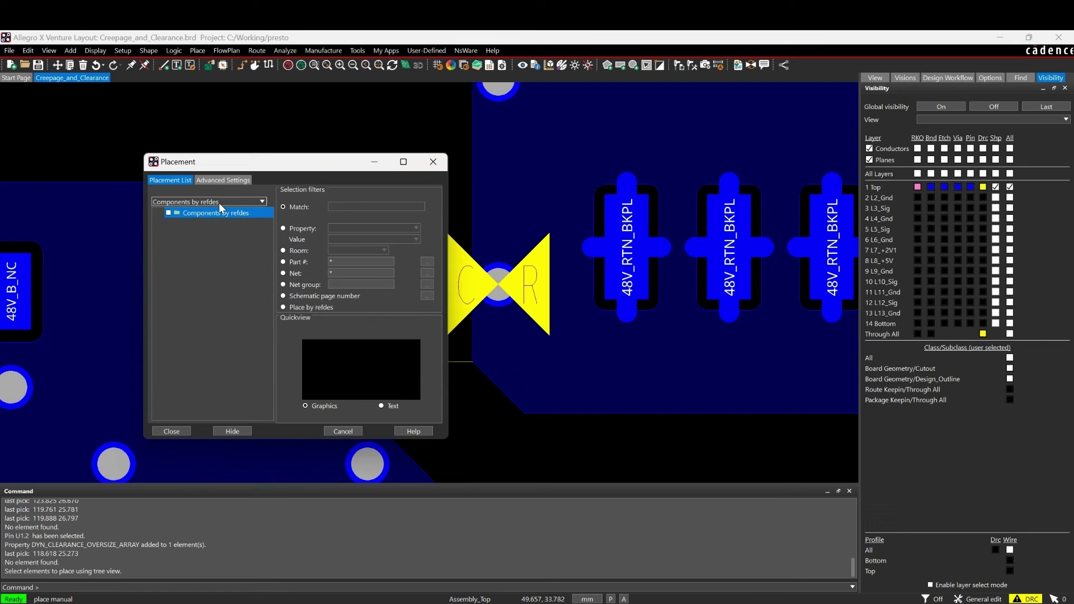
{"action": "left_click", "coordinate": [220, 202]}
{"action": "left_click", "coordinate": [204, 256]}
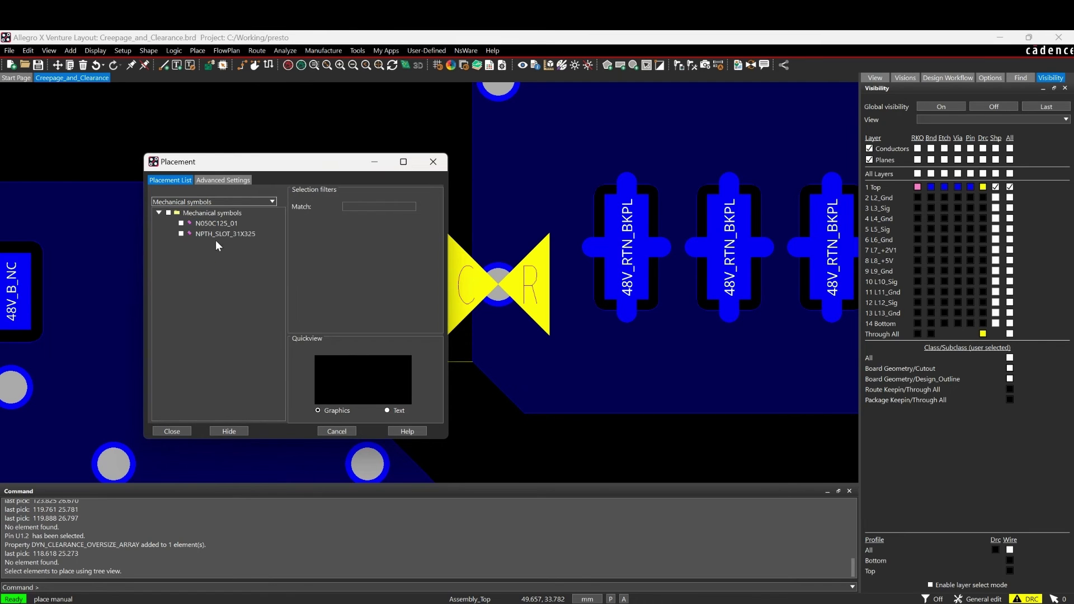
{"action": "left_click", "coordinate": [182, 233]}
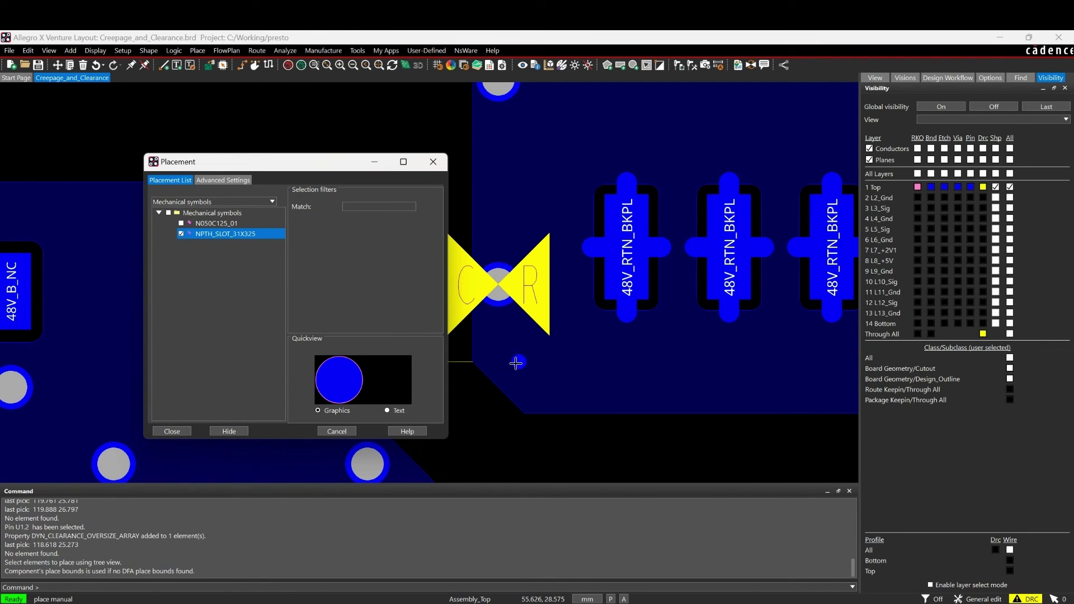
{"action": "left_click_drag", "start_coordinate": [343, 162], "coordinate": [813, 170]}
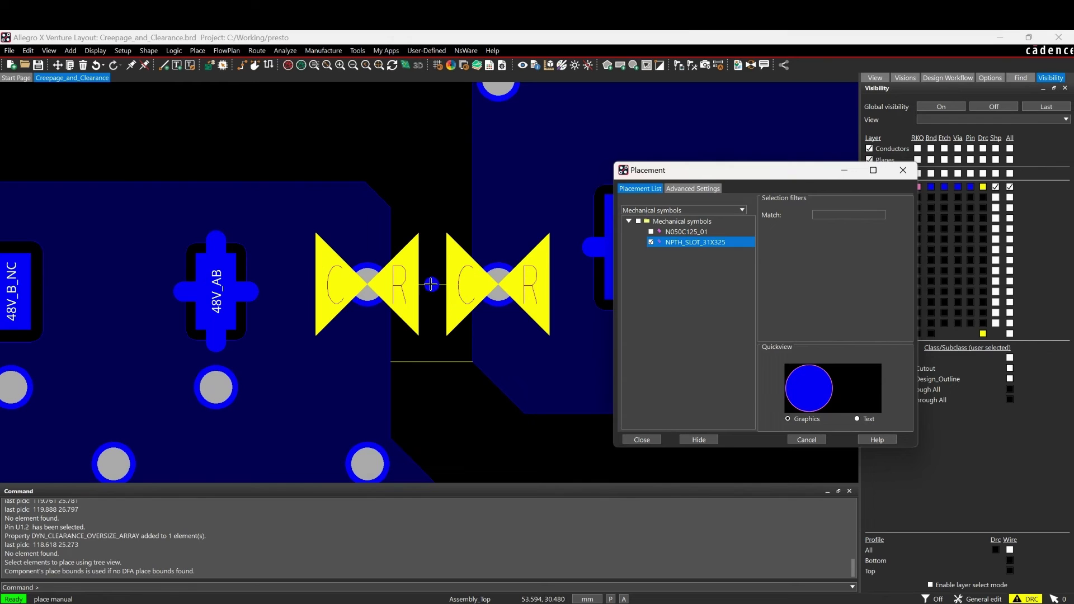
Trial-place the slot between the two vias, remove it with Oops, and finish placement
{"action": "left_click", "coordinate": [432, 285]}
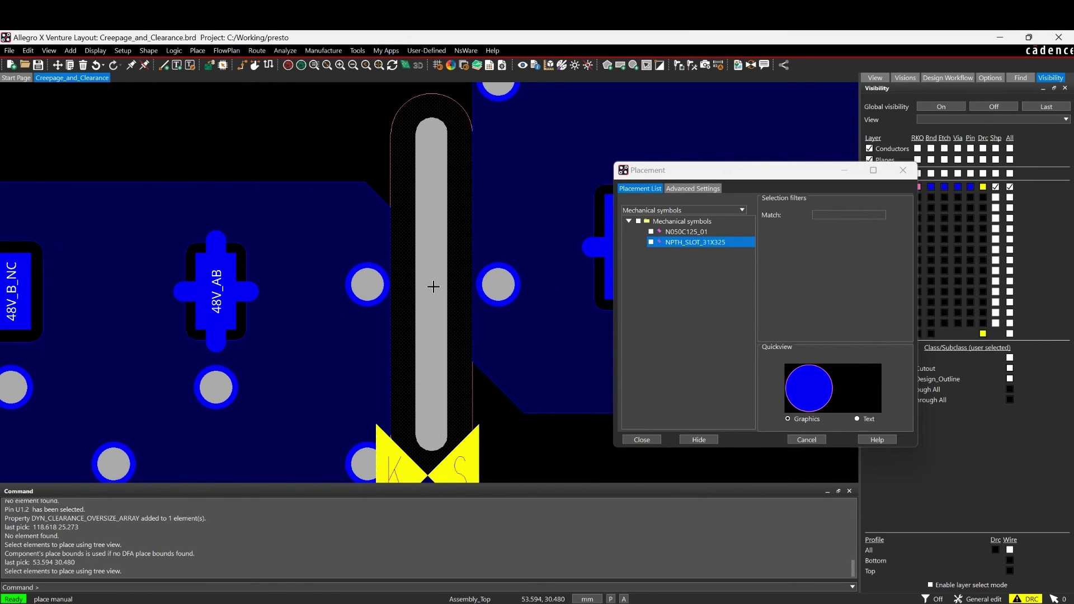
{"action": "right_click", "coordinate": [432, 286]}
{"action": "left_click", "coordinate": [457, 308]}
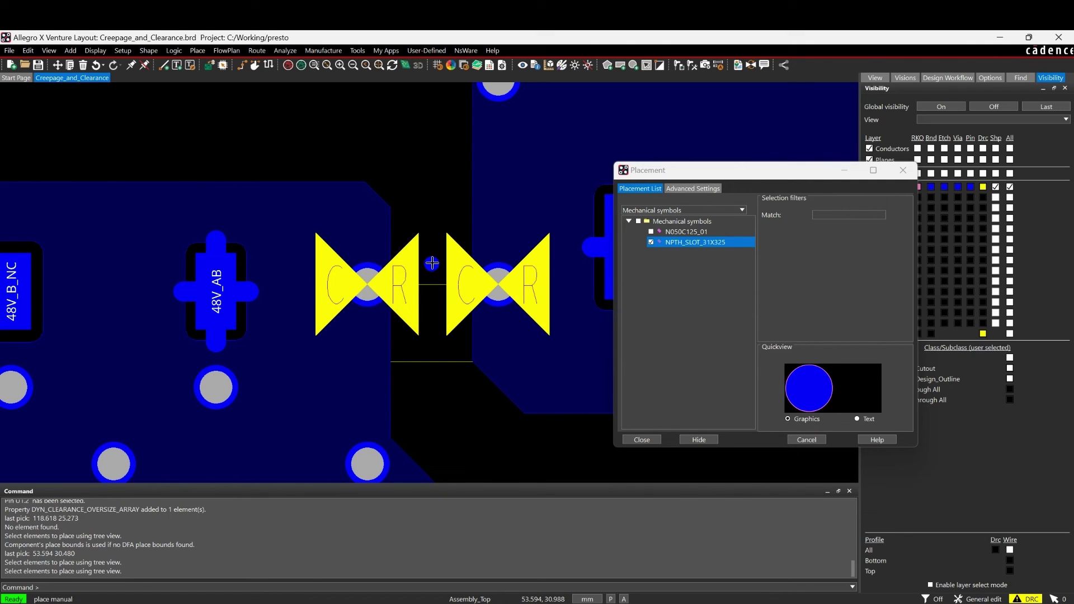
{"action": "left_click", "coordinate": [431, 264]}
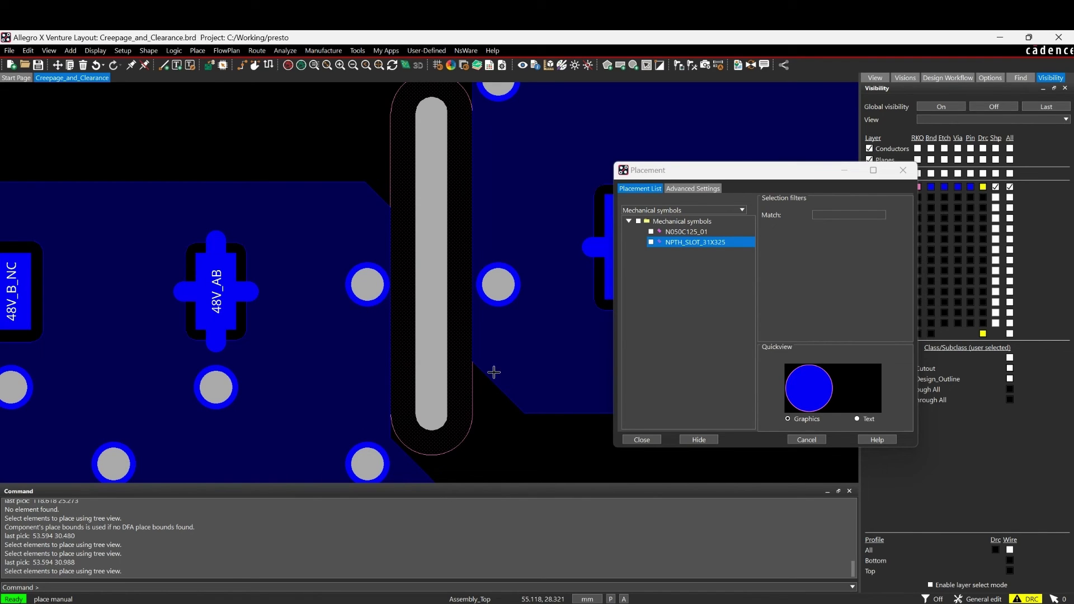
{"action": "mouse_move", "coordinate": [432, 261]}
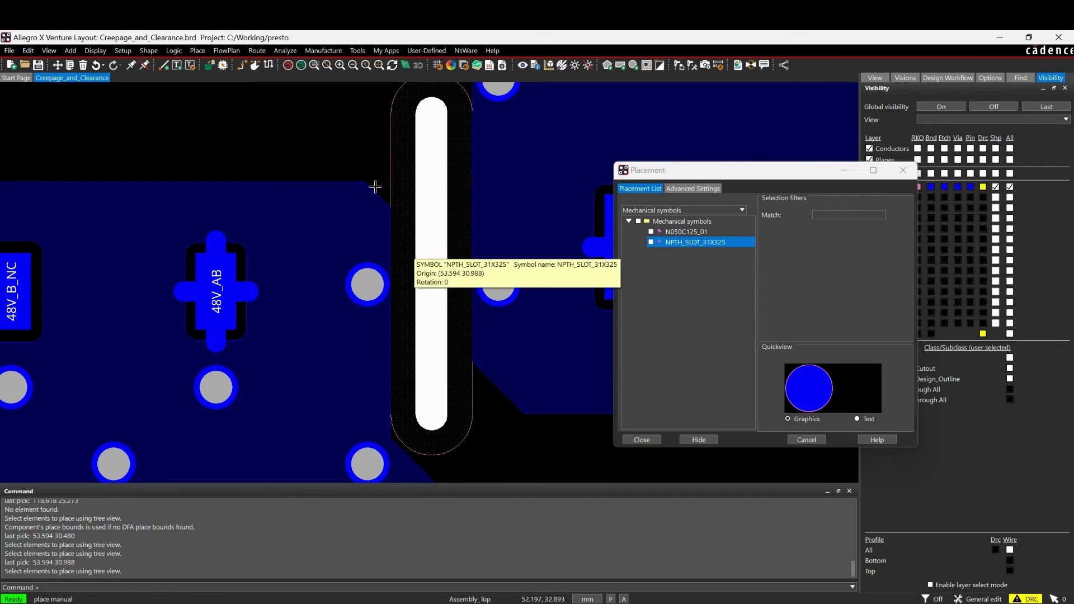
{"action": "right_click", "coordinate": [347, 147]}
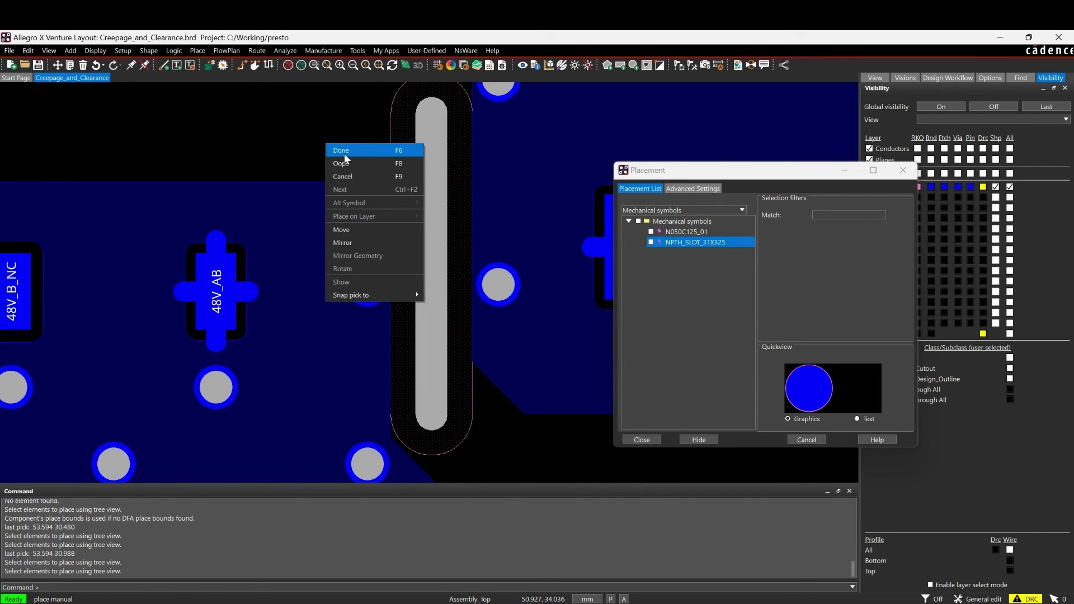
{"action": "left_click", "coordinate": [403, 176]}
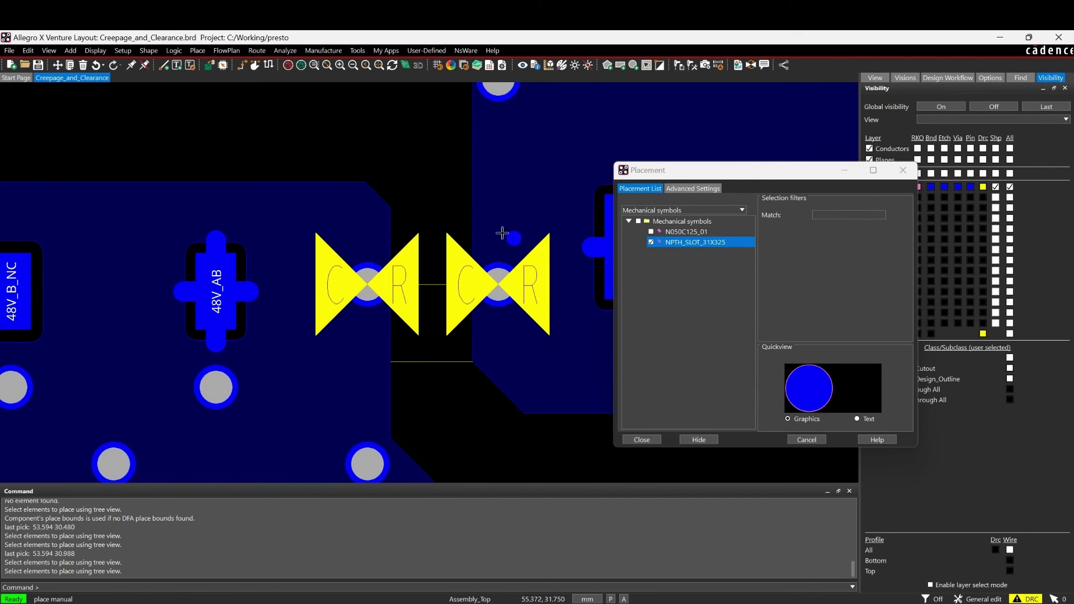
{"action": "right_click", "coordinate": [396, 135]}
{"action": "left_click", "coordinate": [420, 155]}
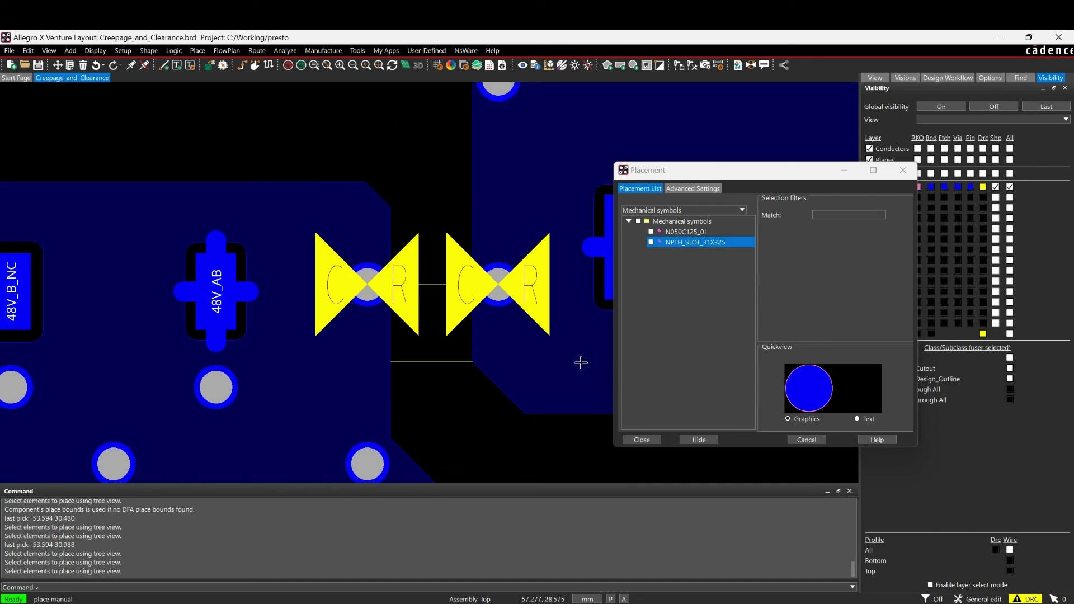
Start a rectangular shape on the Board Geometry/Cutout layer
{"action": "left_click", "coordinate": [643, 440]}
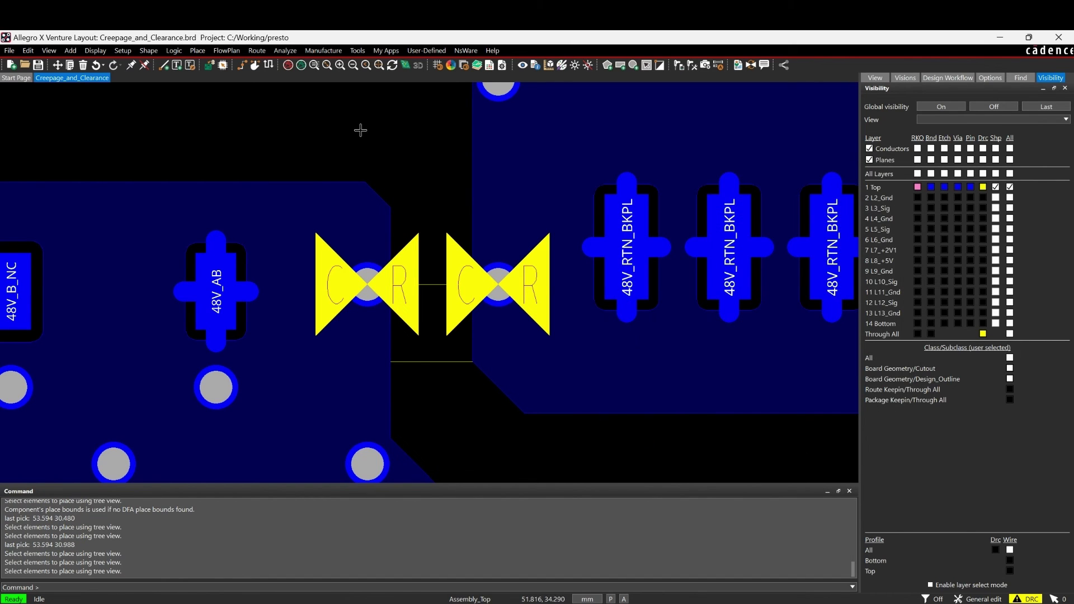
{"action": "left_click", "coordinate": [623, 63]}
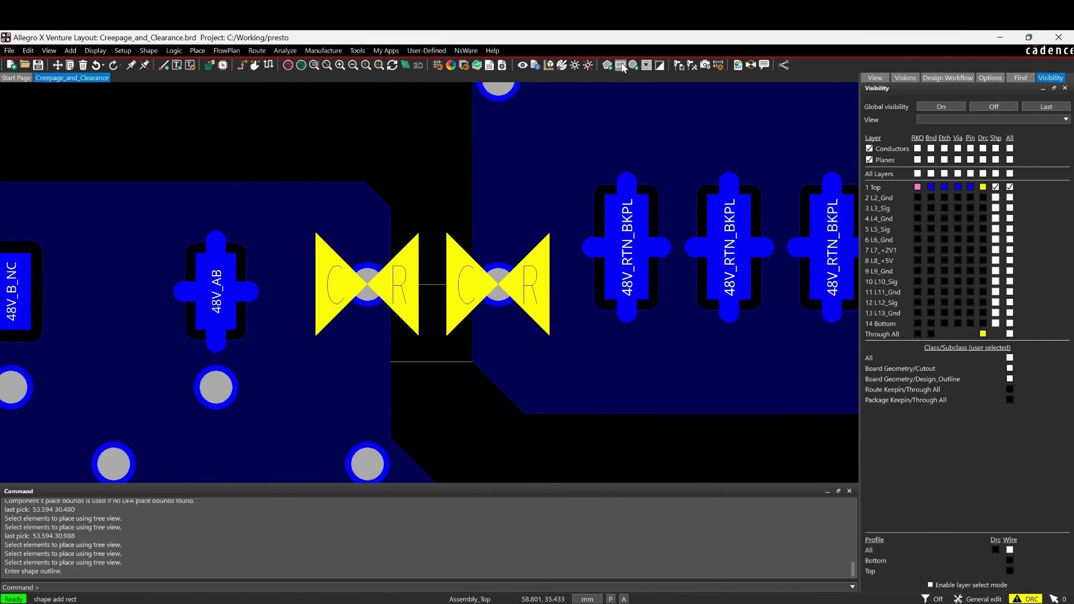
{"action": "left_click", "coordinate": [992, 77]}
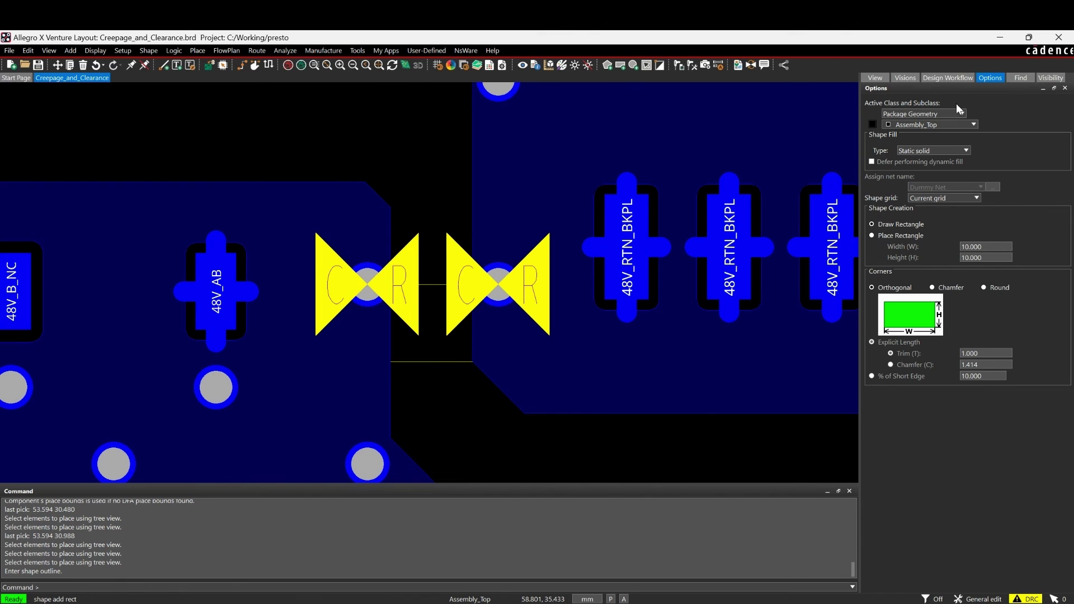
{"action": "left_click", "coordinate": [919, 113]}
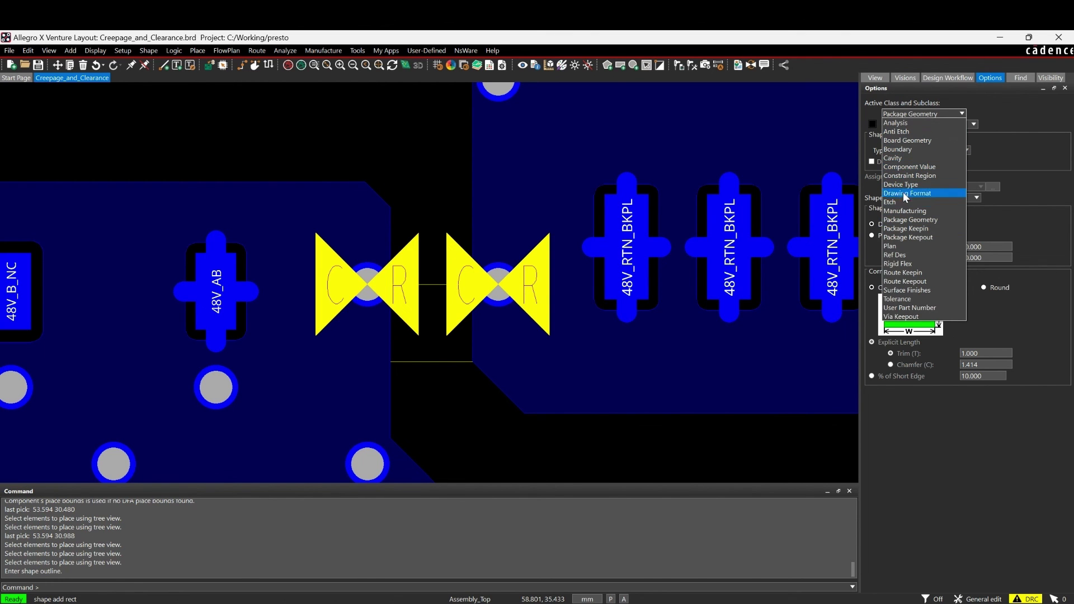
{"action": "left_click", "coordinate": [906, 139]}
{"action": "left_click", "coordinate": [930, 123]}
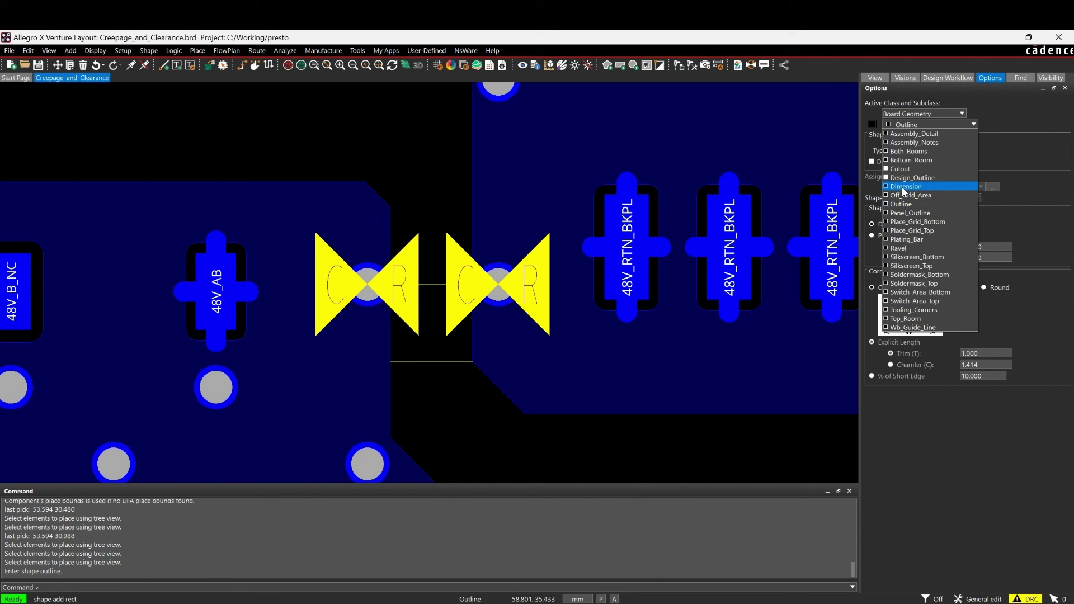
{"action": "left_click", "coordinate": [903, 168]}
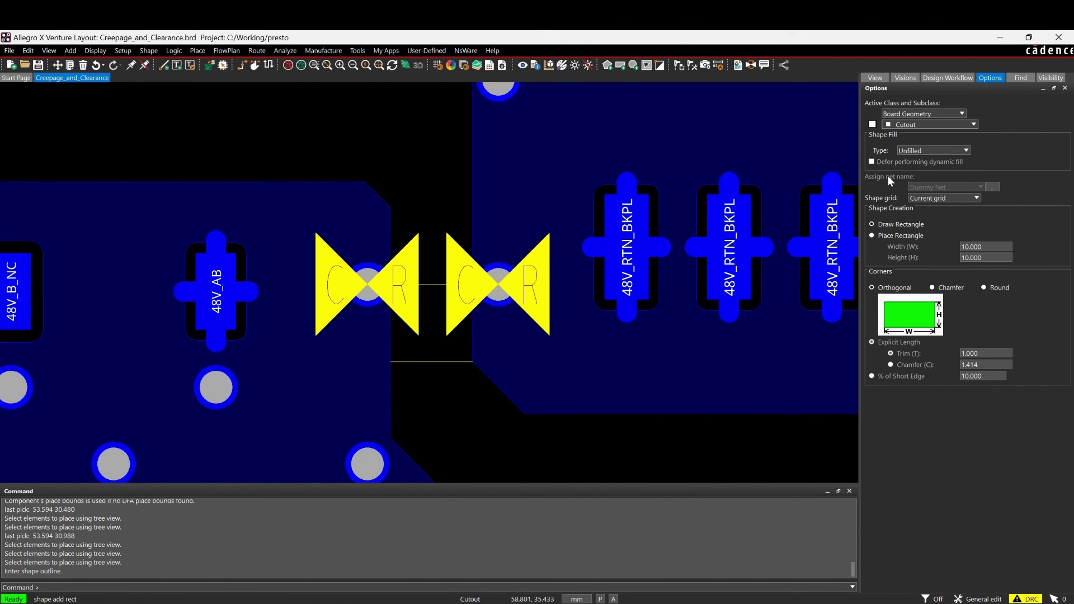
Make it a fixed 0.8 × 8.2 rectangle with round corners, chamfer 0.4
{"action": "left_click", "coordinate": [871, 235]}
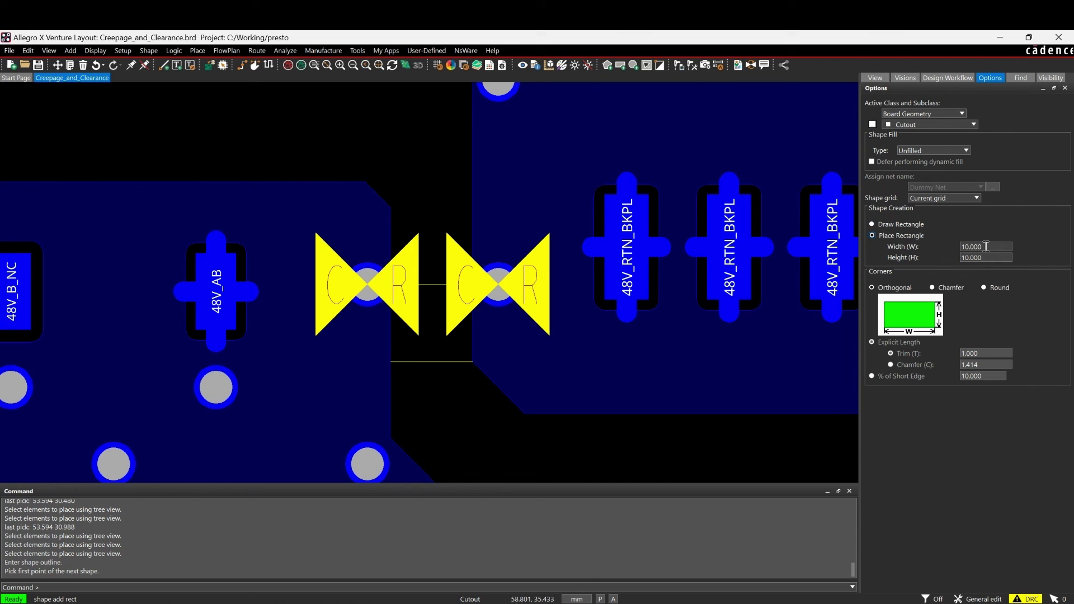
{"action": "double_click", "coordinate": [975, 247]}
{"action": "key", "text": "Tab"}
{"action": "key", "text": "Tab"}
{"action": "left_click", "coordinate": [984, 289]}
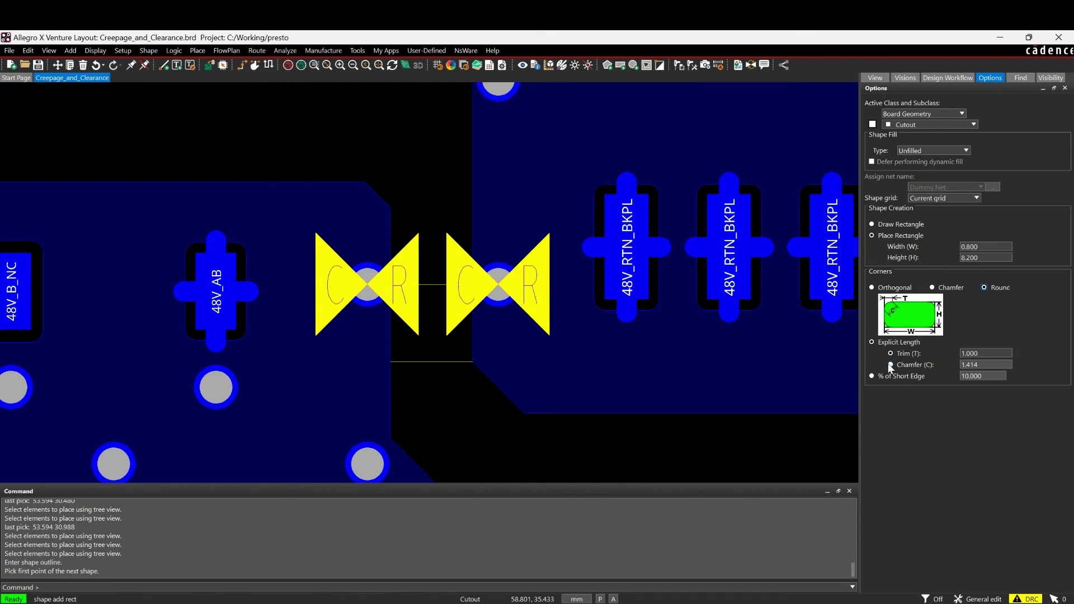
{"action": "left_click", "coordinate": [890, 365]}
{"action": "double_click", "coordinate": [973, 365]}
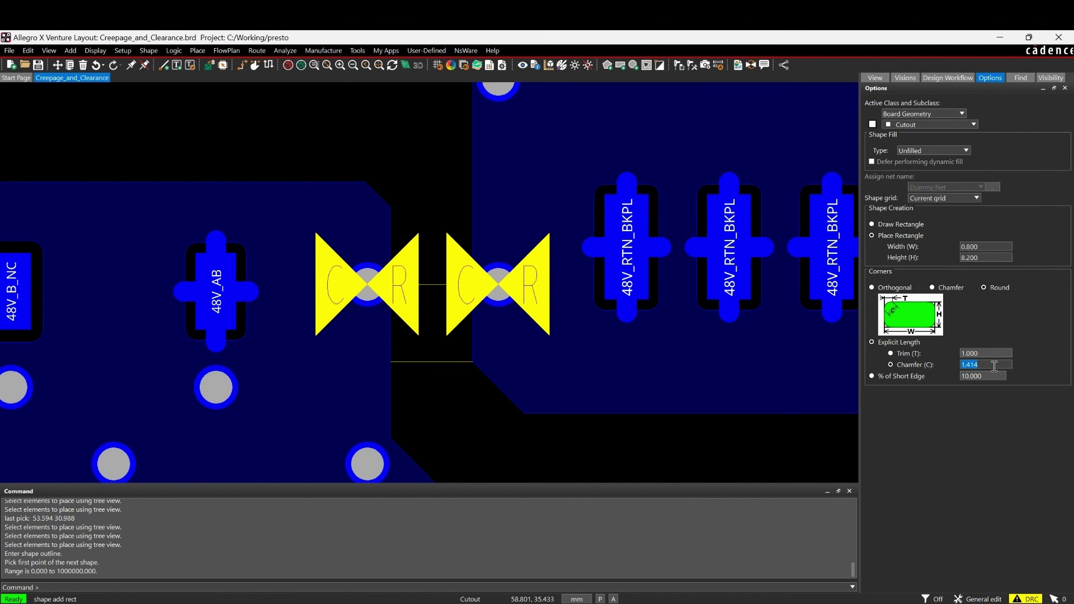
{"action": "type", "text": ".4"}
{"action": "type", "text": "0.400"}
{"action": "key", "text": "Return"}
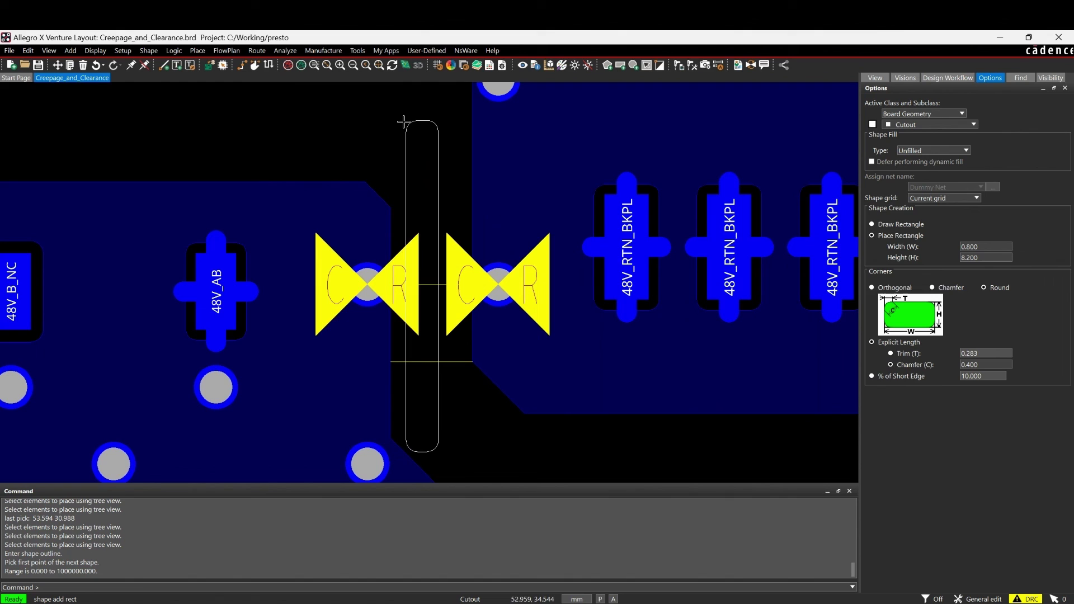
Set corner trim to 0.4 and place the rounded cutout between the two vias
{"action": "double_click", "coordinate": [973, 353]}
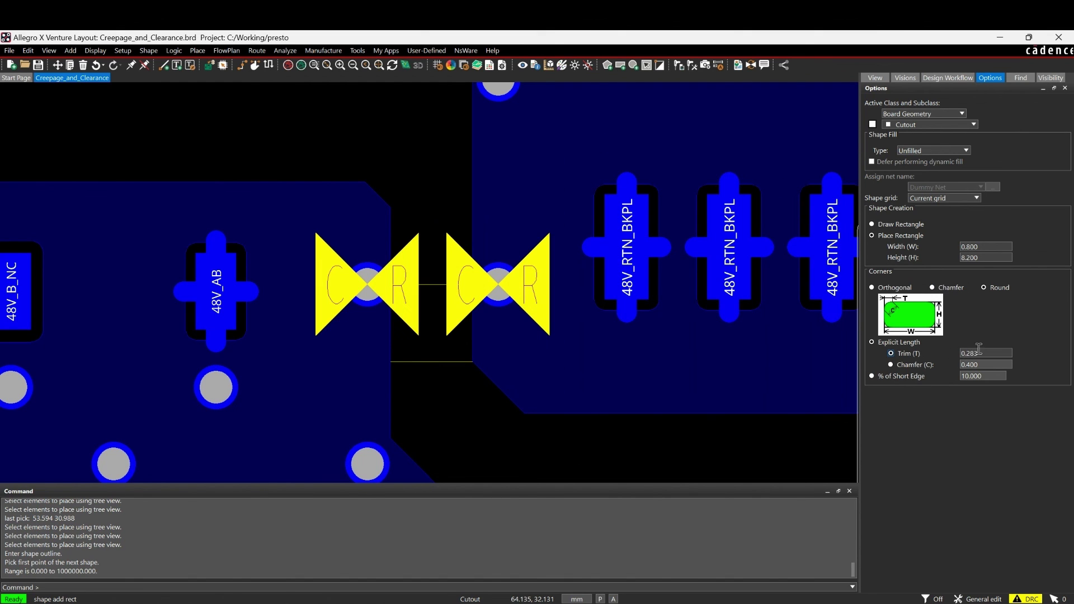
{"action": "type", "text": "0.4"}
{"action": "key", "text": "Return"}
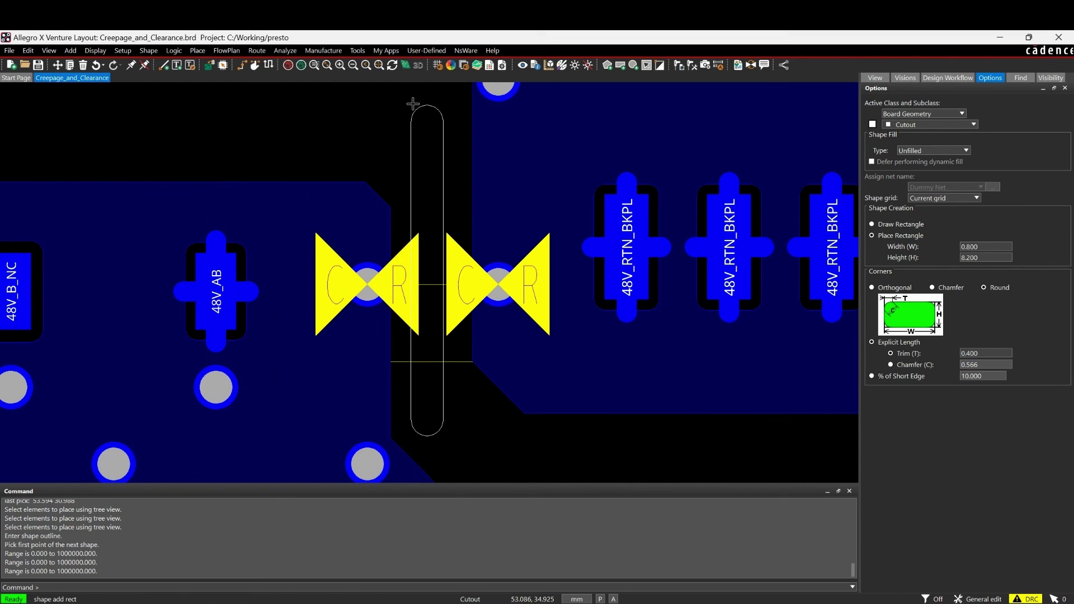
{"action": "left_click", "coordinate": [414, 104]}
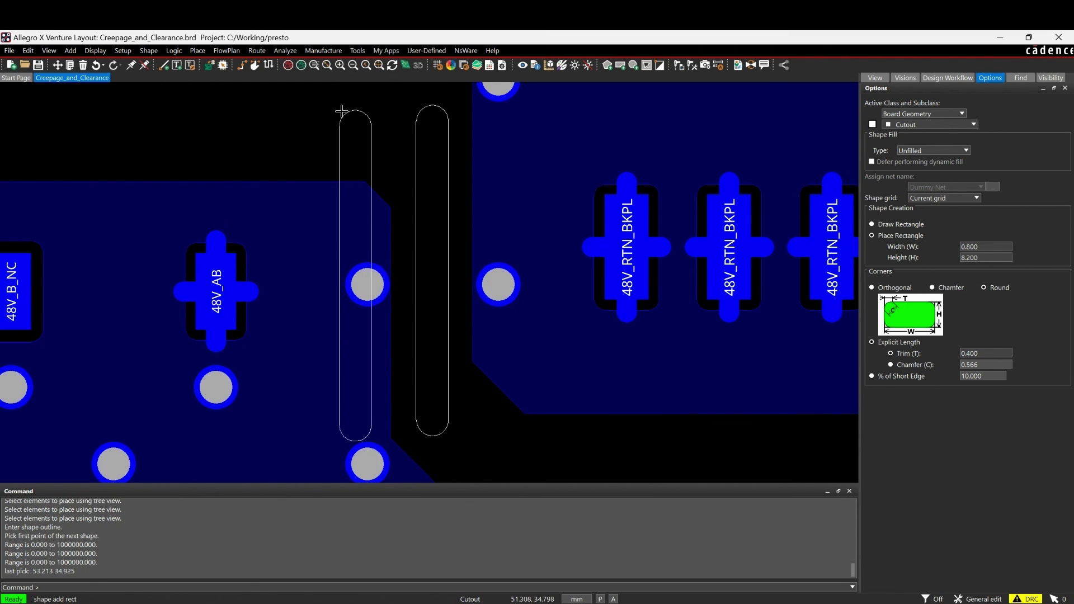
{"action": "right_click", "coordinate": [347, 110]}
{"action": "left_click", "coordinate": [351, 123]}
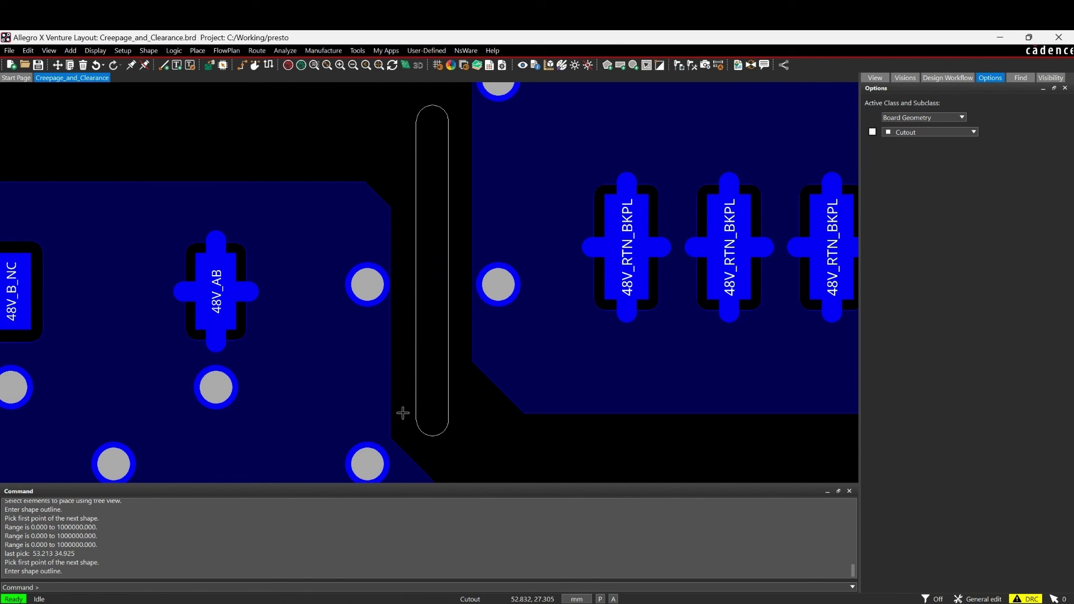